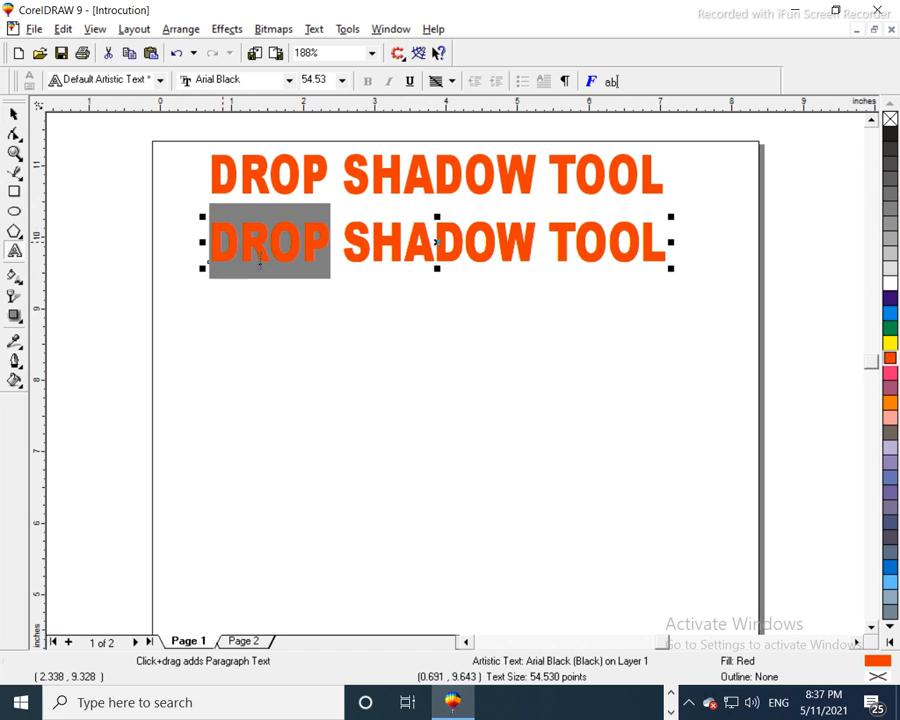
# Reduce the lower text copy to the word SHADOW and enlarge it to about 122 pt beneath the title.
pyautogui.moveTo(404, 236); pyautogui.dragTo(530, 284)
pyautogui.press('Delete')
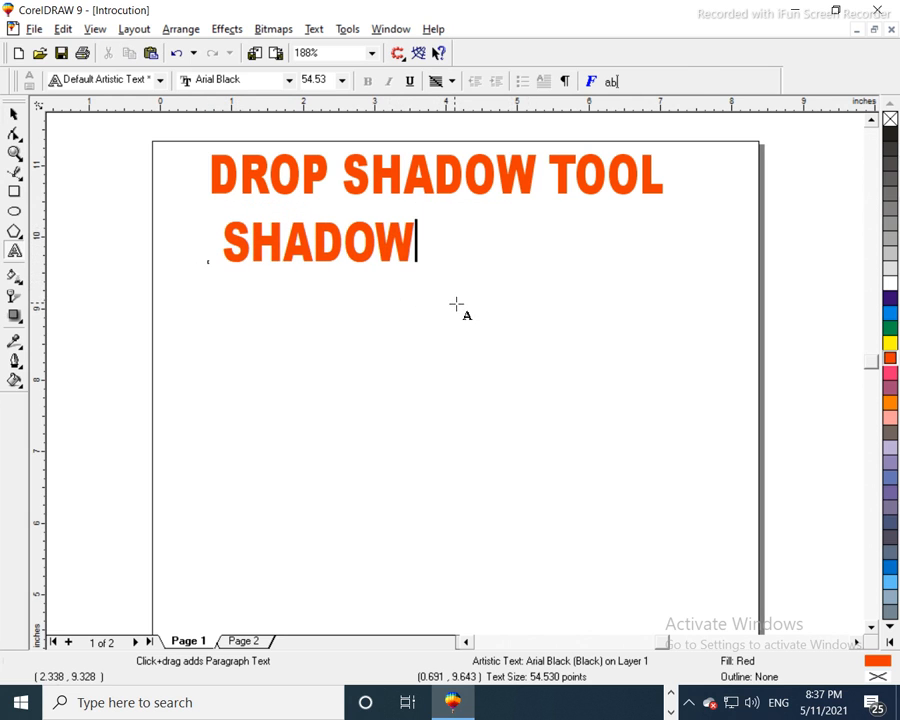
pyautogui.hotkey('ctrl', 'space')
pyautogui.moveTo(419, 269); pyautogui.dragTo(658, 414)
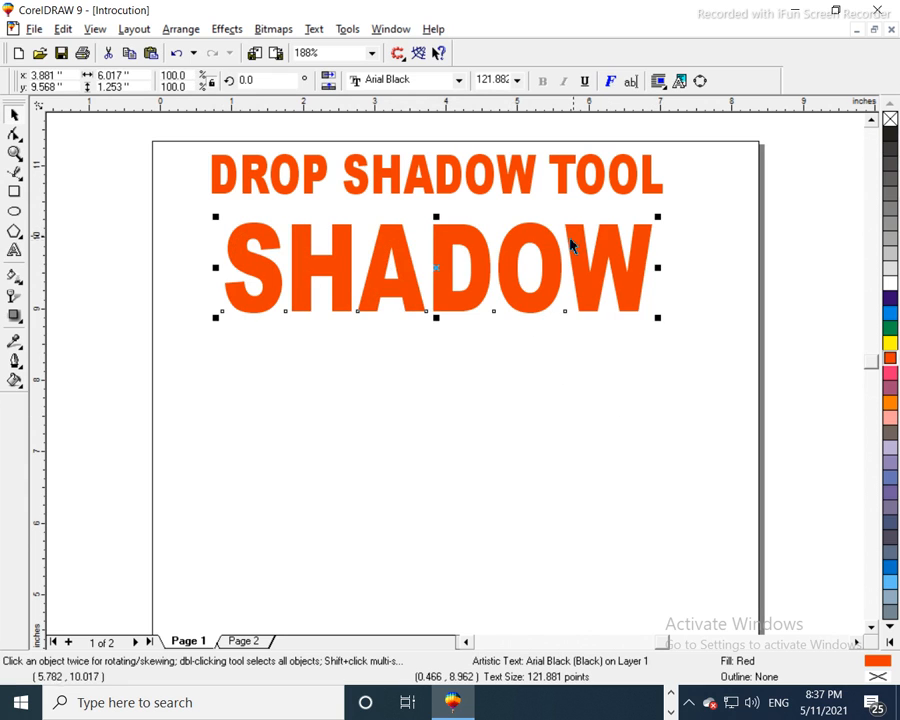
pyautogui.moveTo(474, 263); pyautogui.dragTo(480, 289)
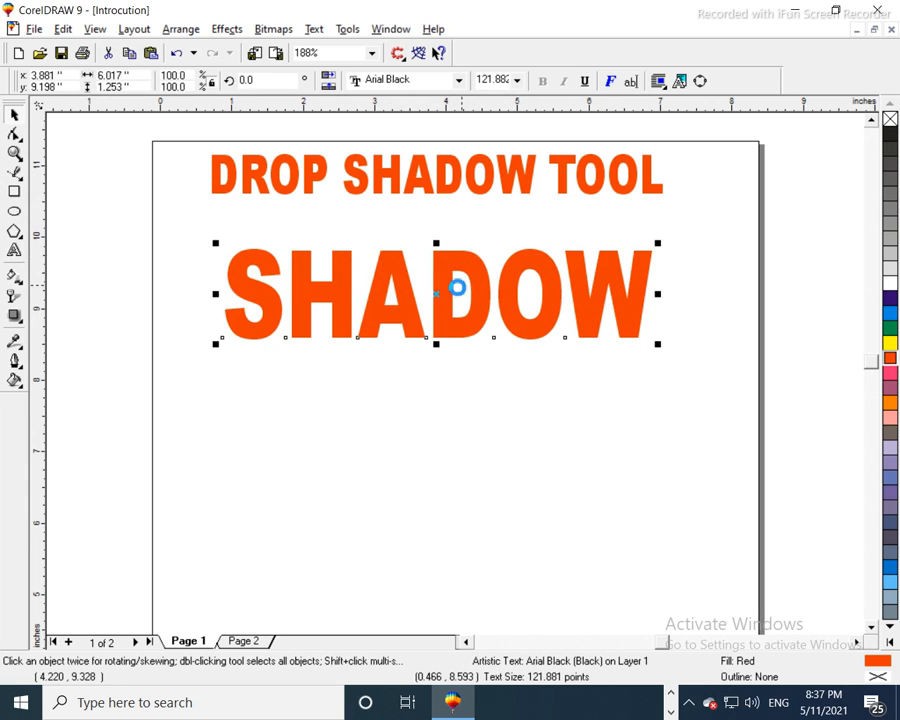
# Give the SHADOW text a white outline 0.15 inches wide with rounded corners.
pyautogui.press('F12')
pyautogui.moveTo(307, 258); pyautogui.dragTo(343, 311)
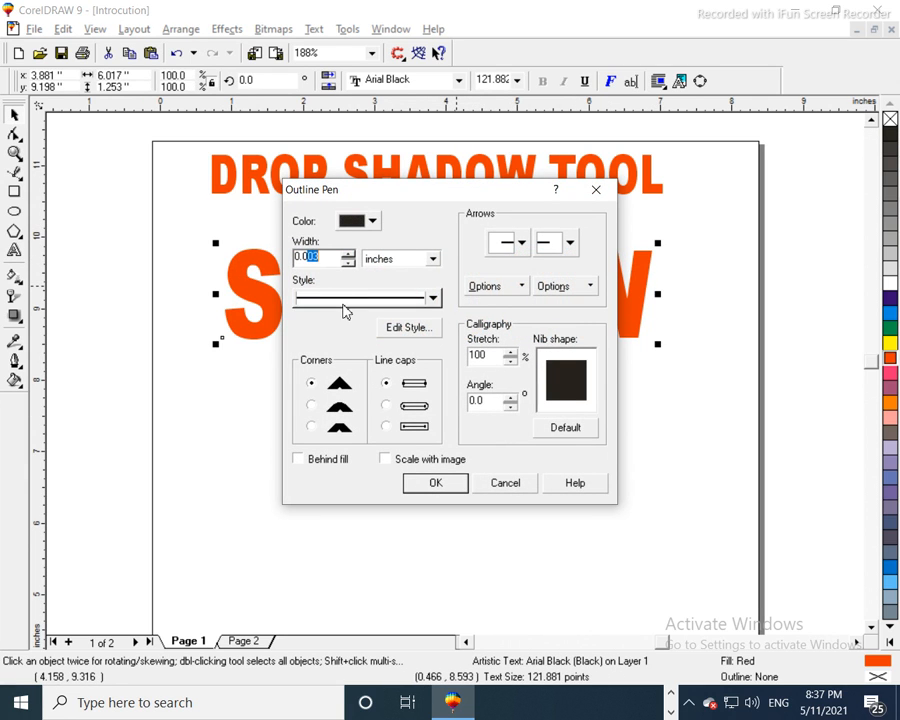
pyautogui.press('BackSpace')
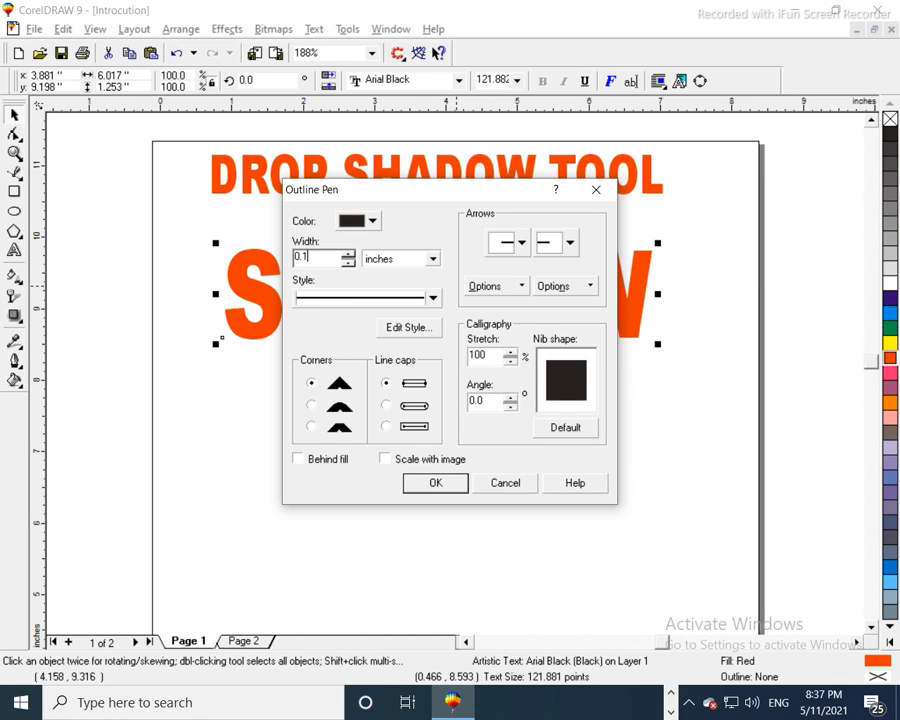
pyautogui.click(321, 405)
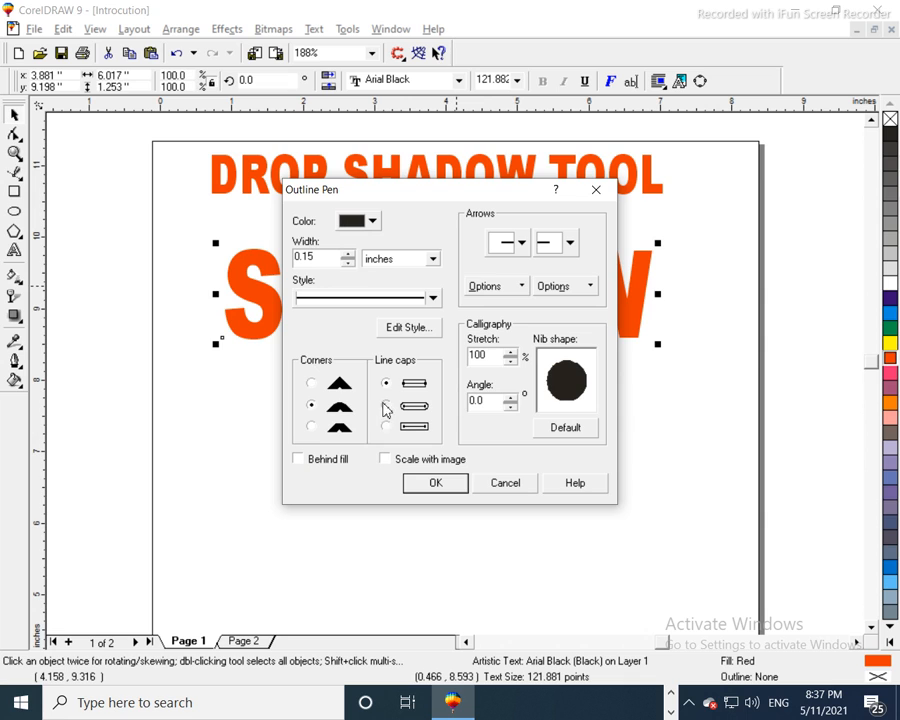
pyautogui.click(432, 484)
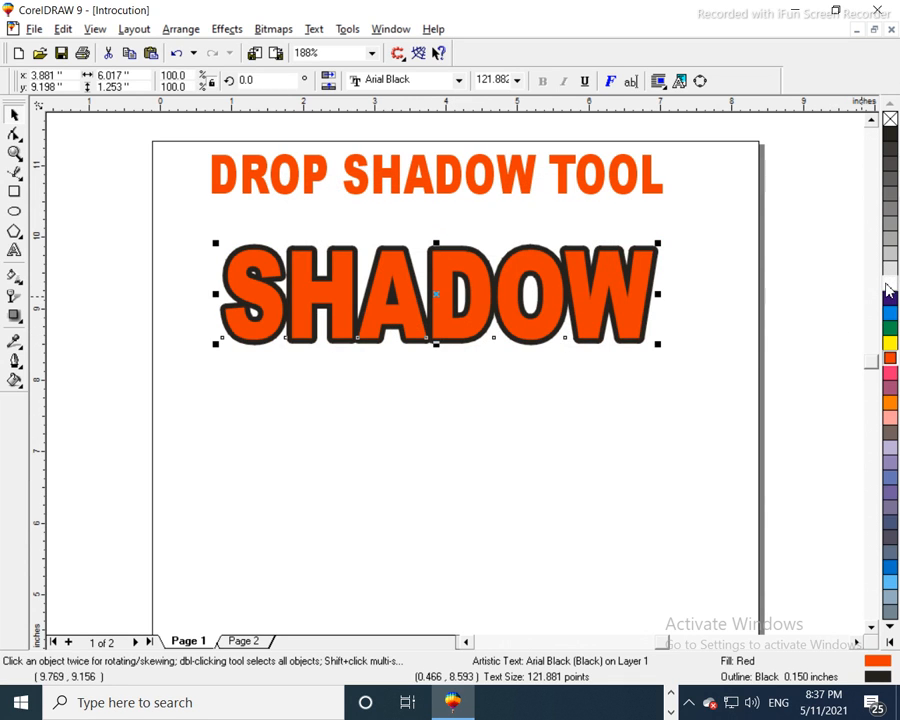
pyautogui.rightClick(887, 284)
pyautogui.click(277, 390)
pyautogui.click(272, 328)
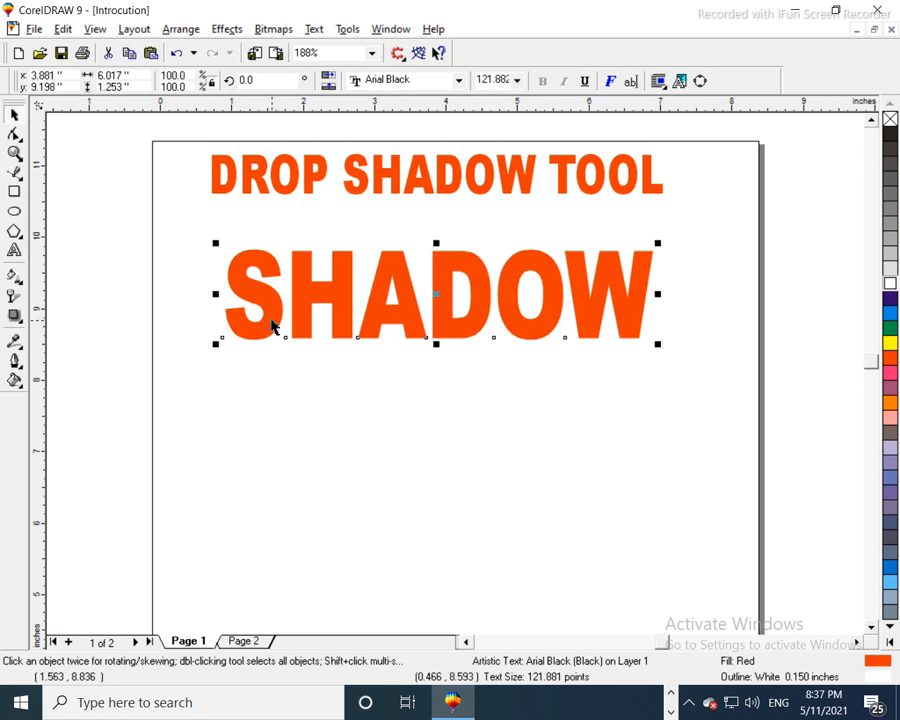
# Add a drop shadow across the SHADOW text with its feathering direction set to Outside.
pyautogui.click(15, 316)
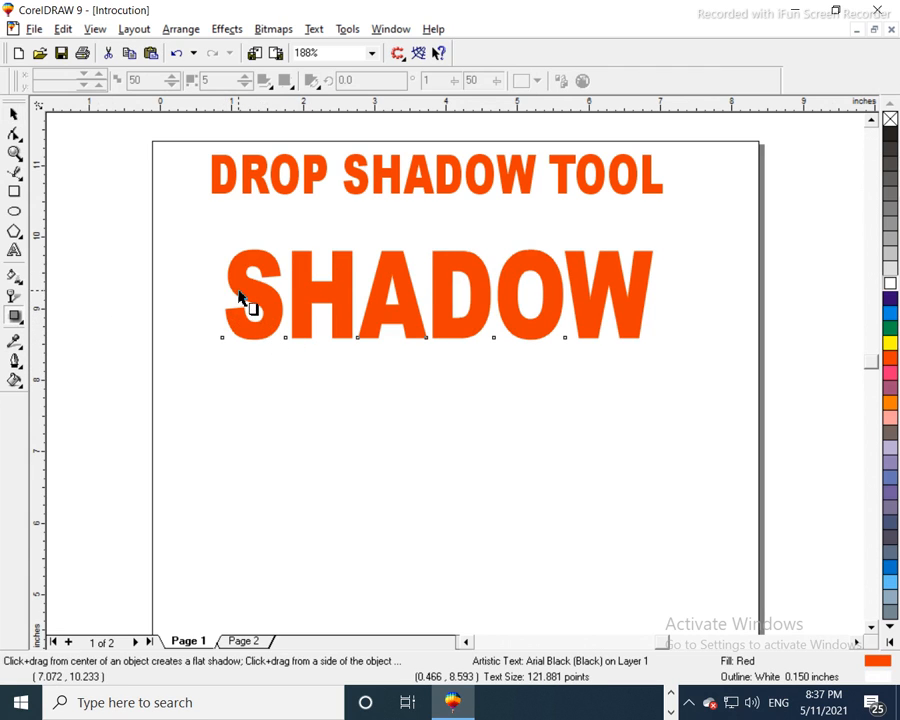
pyautogui.moveTo(354, 297); pyautogui.dragTo(659, 304)
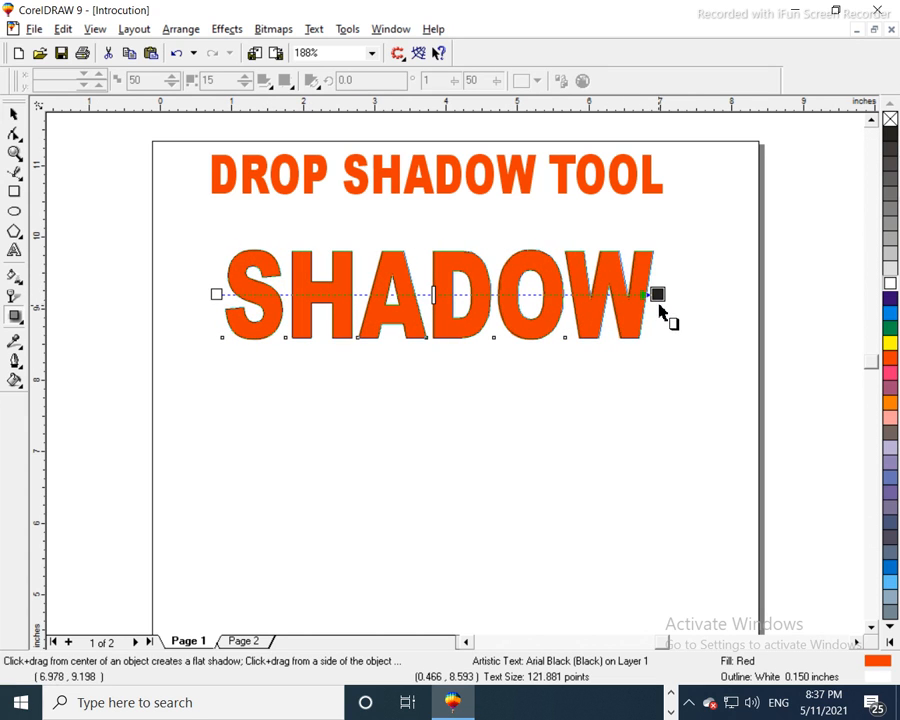
pyautogui.scroll(3, 648, 297)
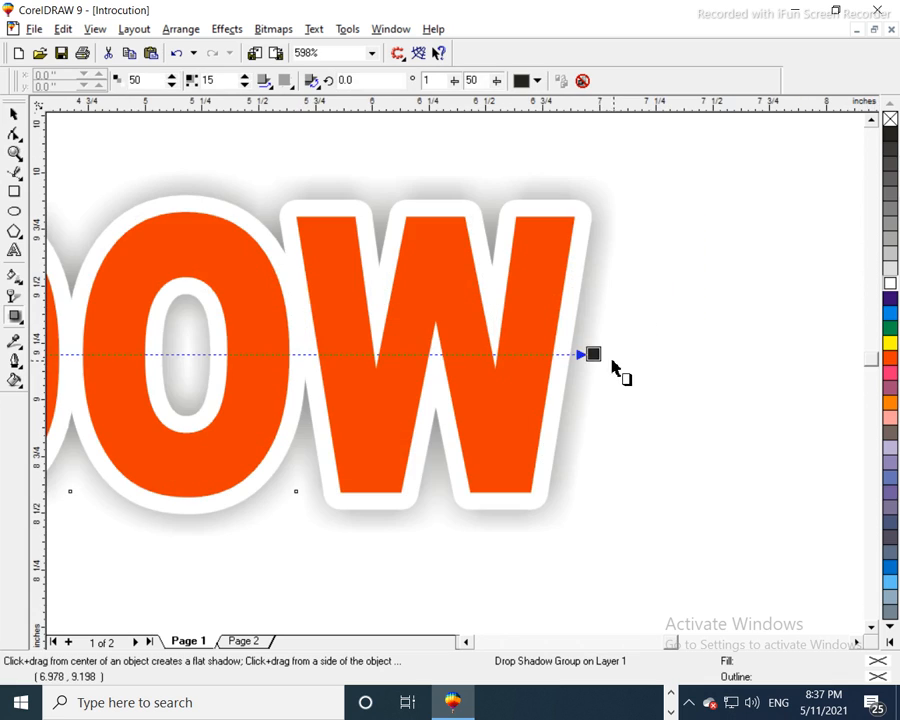
pyautogui.click(263, 81)
pyautogui.click(278, 192)
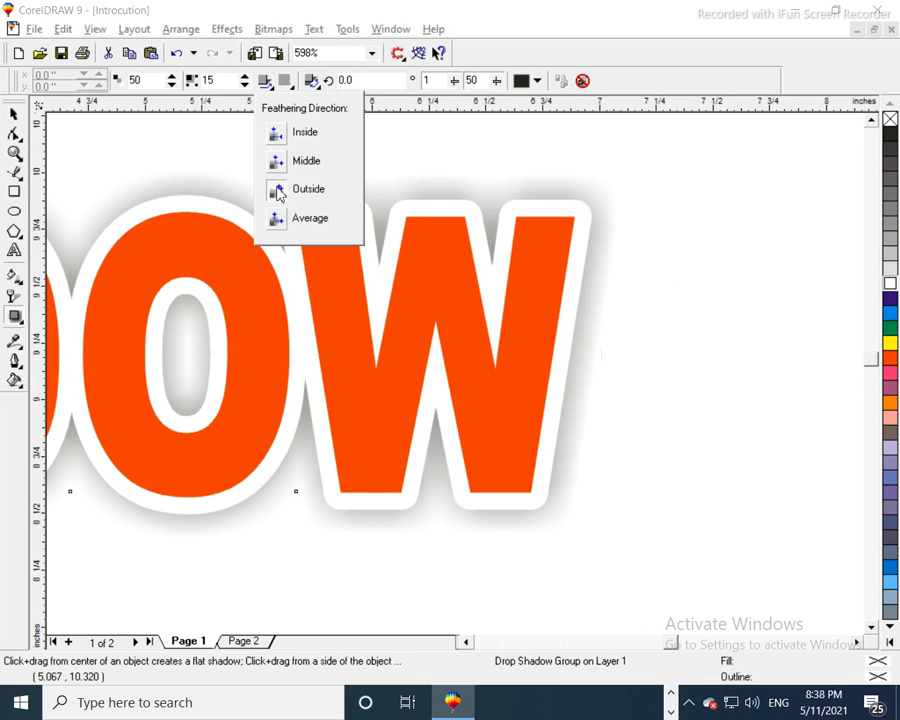
pyautogui.click(120, 233)
pyautogui.press('F3')
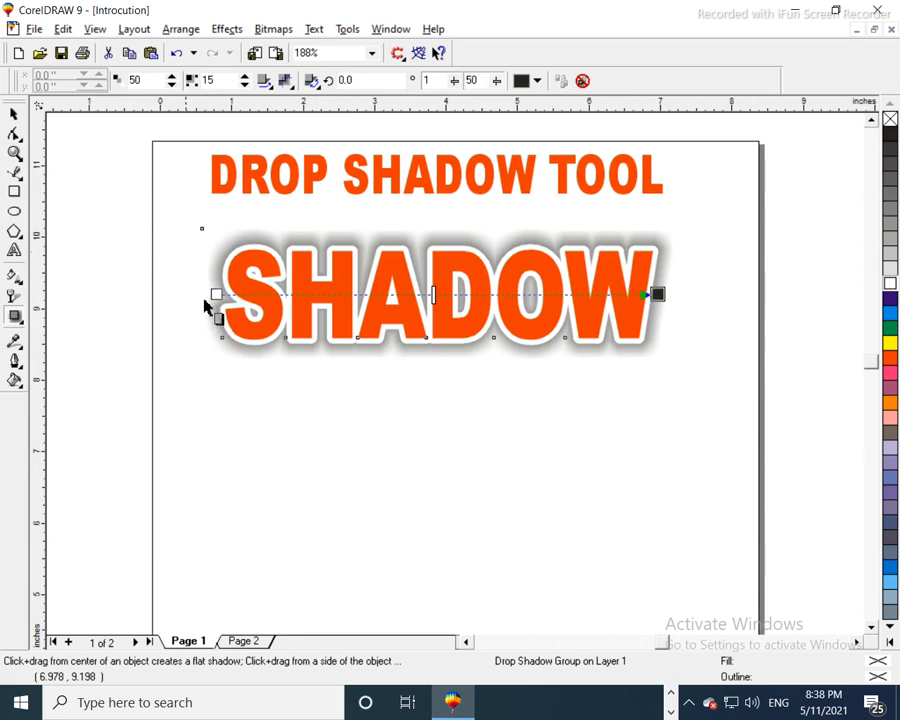
# Set the feathering of the SHADOW text's drop shadow to 5.
pyautogui.press('space')
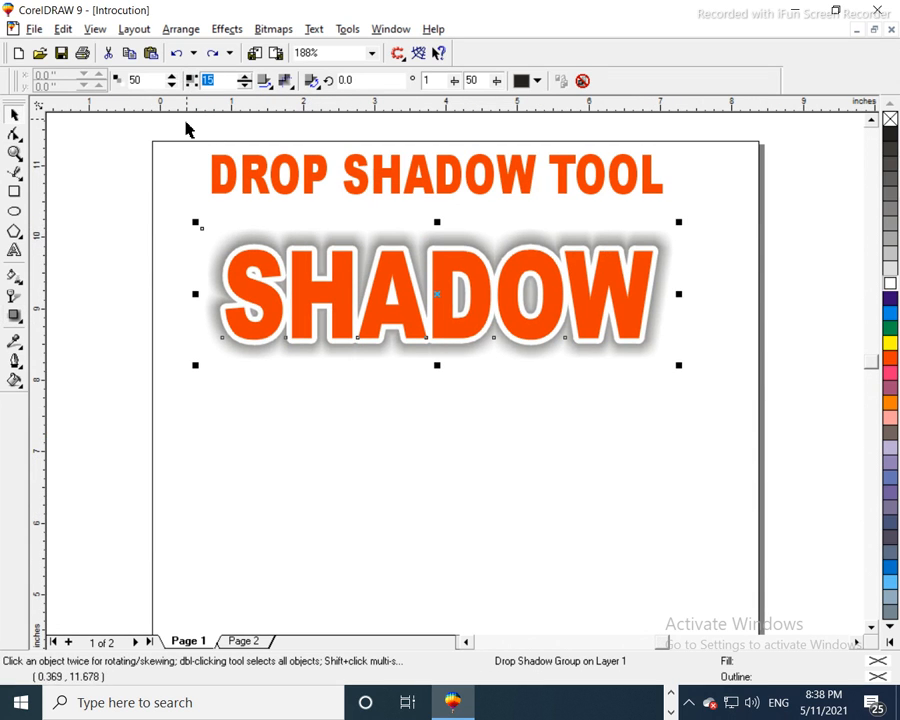
pyautogui.press('Return')
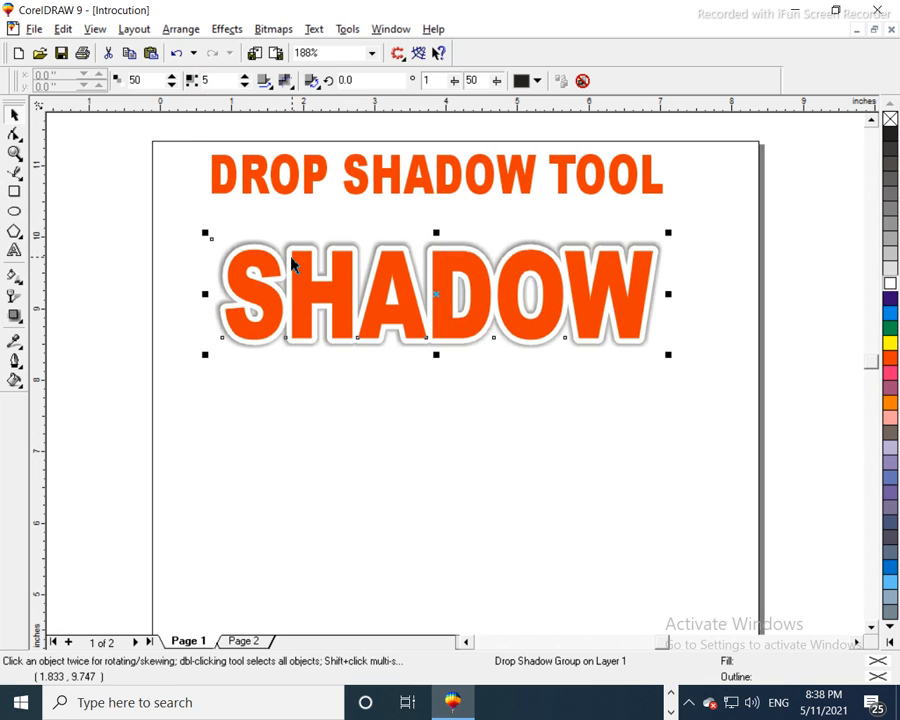
pyautogui.press('space')
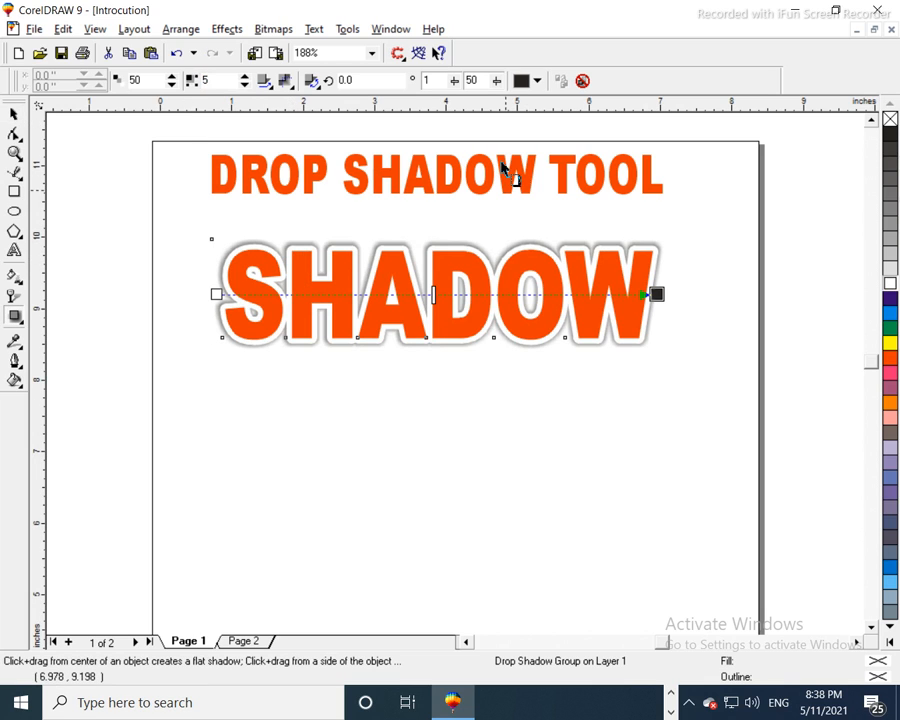
# Try yellow, blue and light green in turn as the drop shadow colour.
pyautogui.click(520, 82)
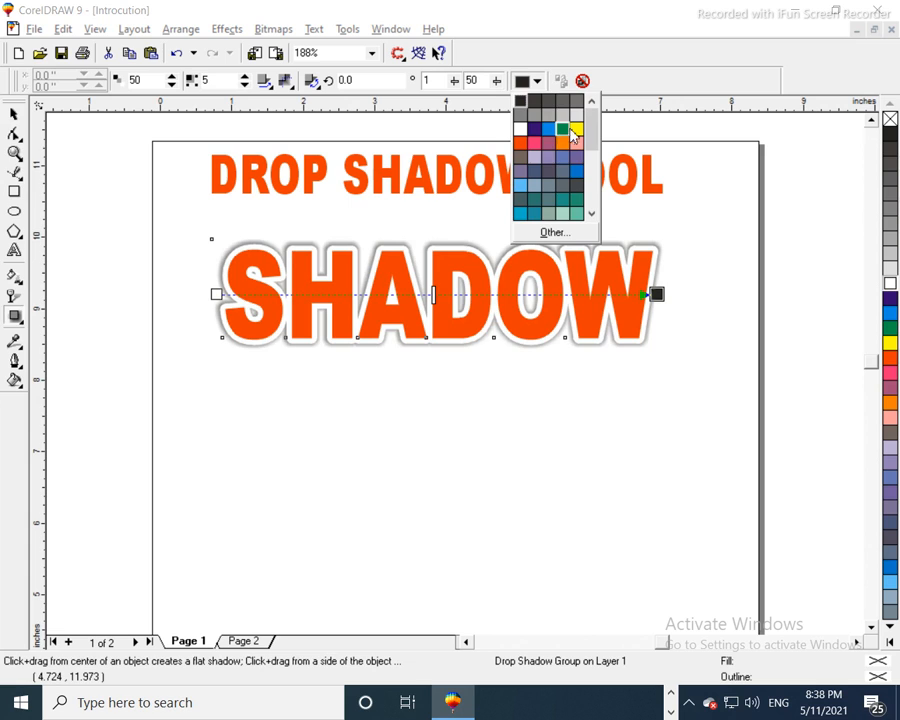
pyautogui.click(567, 128)
pyautogui.click(536, 81)
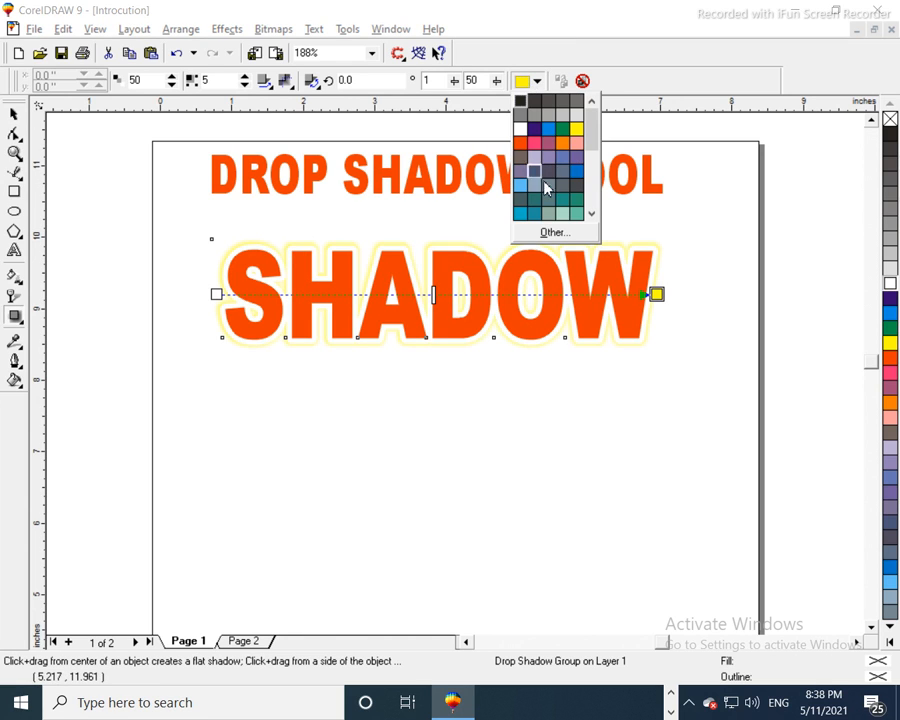
pyautogui.click(550, 130)
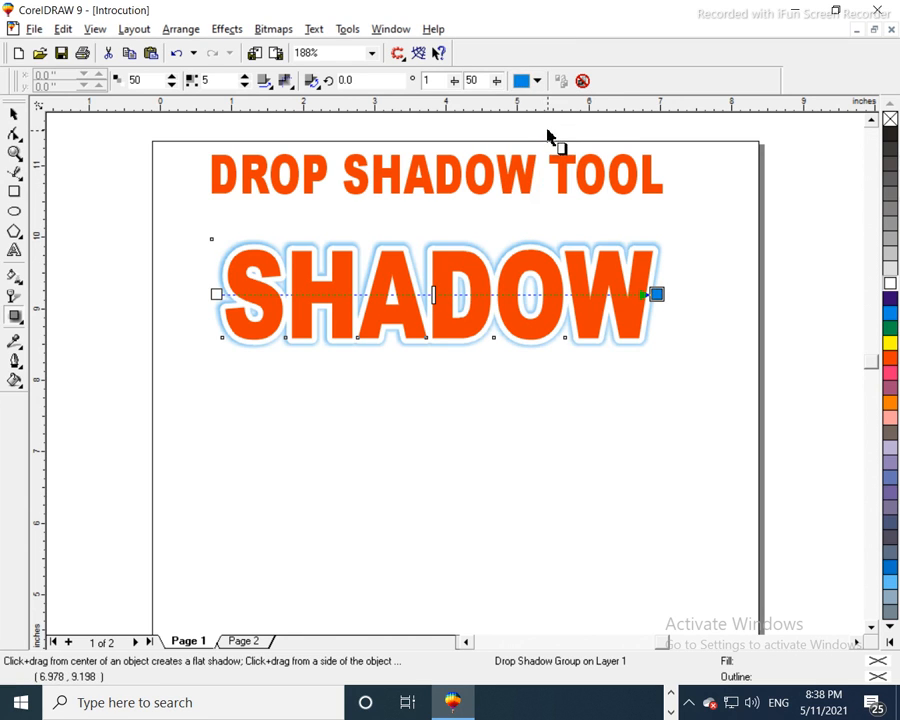
pyautogui.click(528, 78)
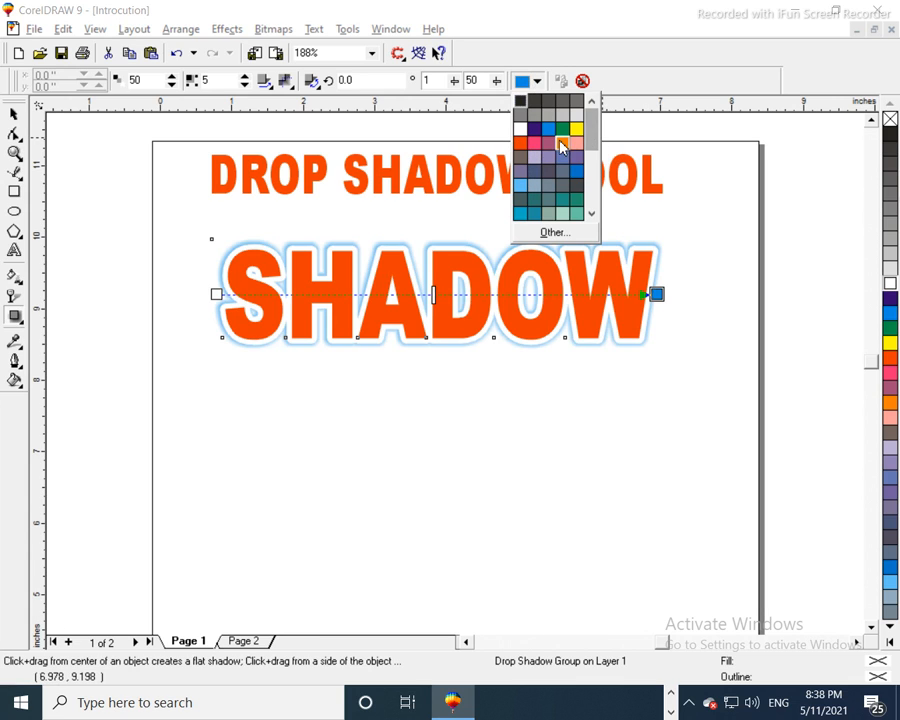
pyautogui.moveTo(597, 145); pyautogui.dragTo(594, 185)
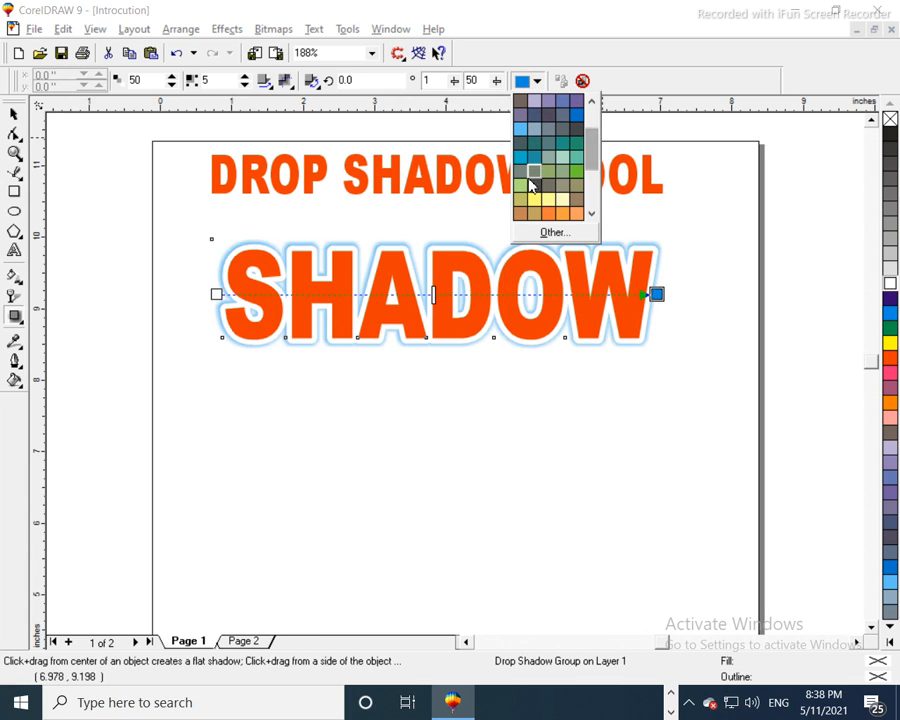
pyautogui.click(519, 185)
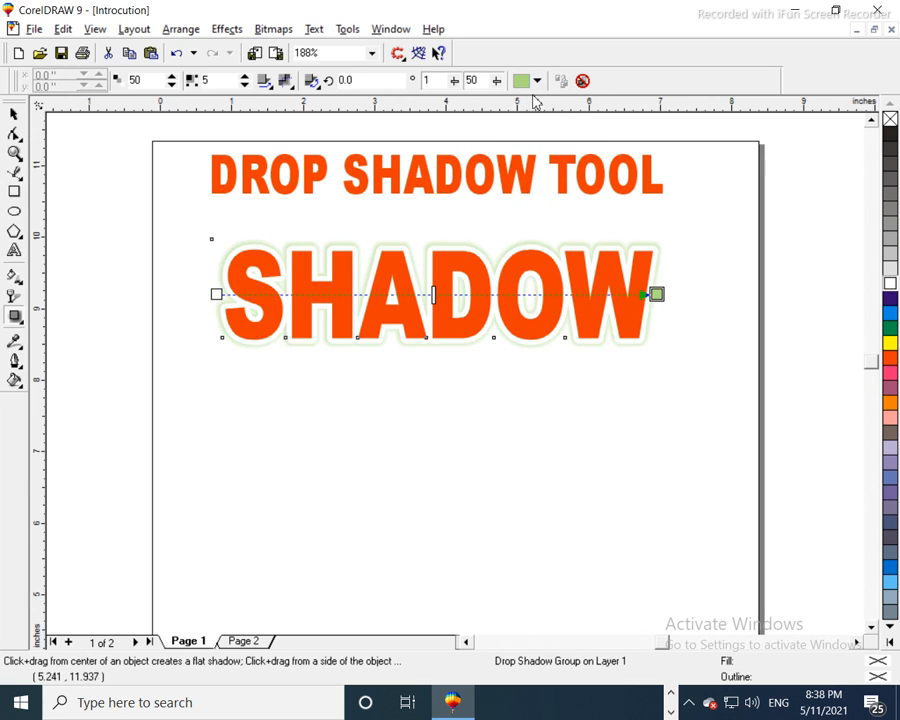
# Change the drop shadow colour to a strong grass green.
pyautogui.click(530, 80)
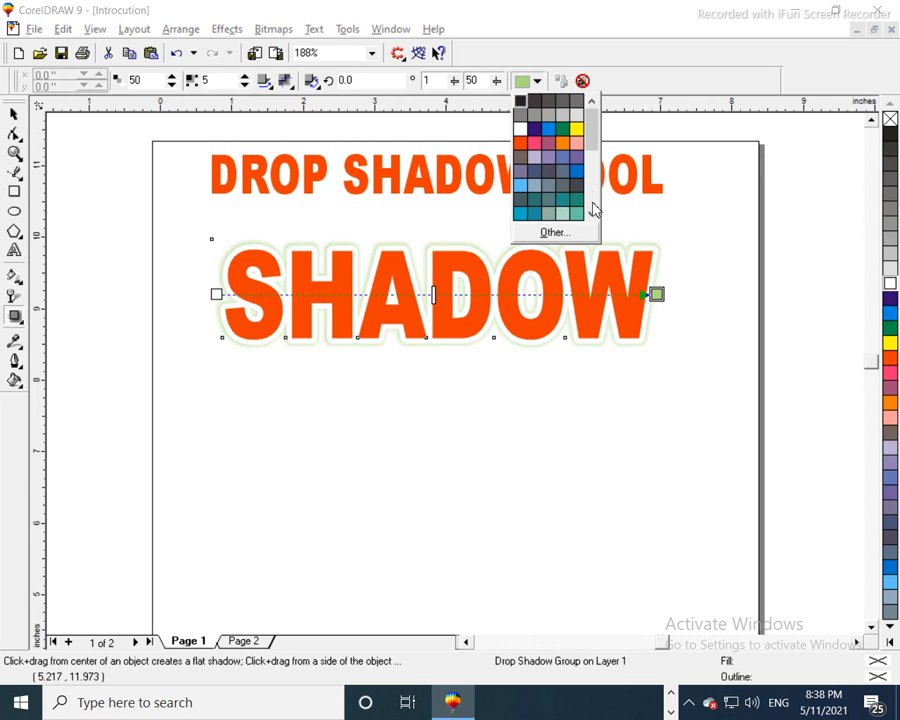
pyautogui.scroll(-5, 587, 160)
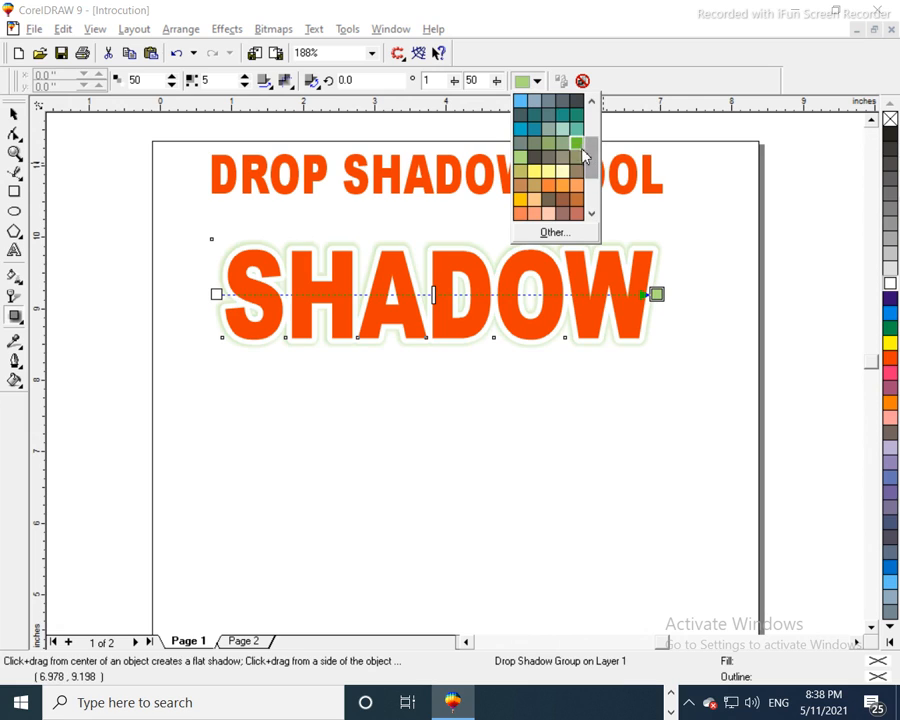
pyautogui.click(578, 146)
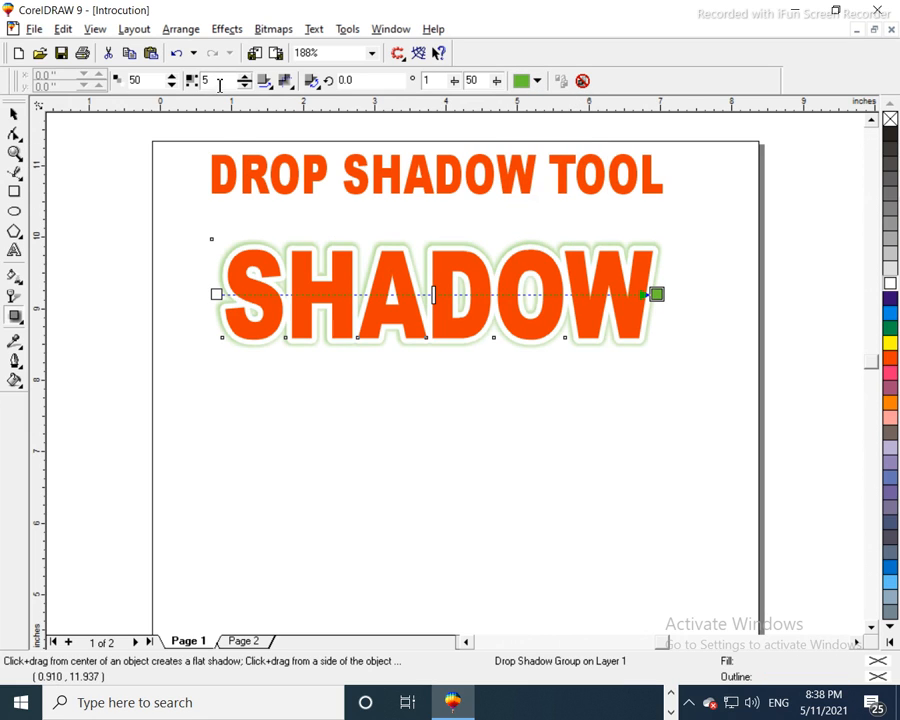
# Set the drop shadow's feathering to 10 and select the SHADOW text together with its shadow.
pyautogui.moveTo(232, 82); pyautogui.dragTo(153, 73)
pyautogui.write('10')
pyautogui.press('Return')
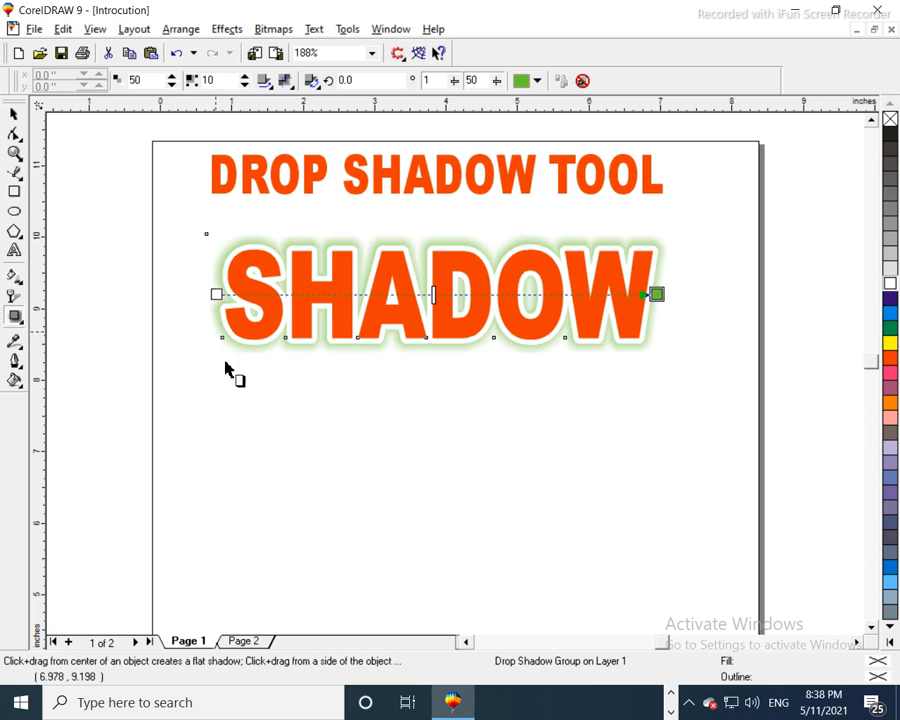
pyautogui.press('space')
pyautogui.click(281, 412)
pyautogui.click(269, 352)
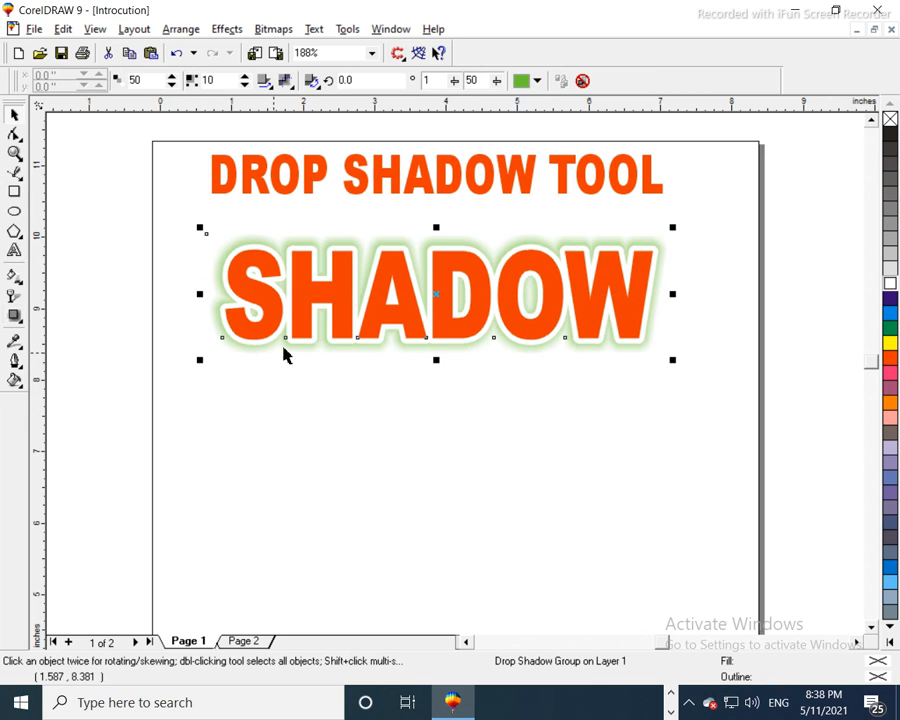
# Reposition the SHADOW text together with its shadow below the title, undoing the last move.
pyautogui.press('F2')
pyautogui.moveTo(458, 211); pyautogui.dragTo(696, 384)
pyautogui.click(15, 316)
pyautogui.moveTo(707, 366); pyautogui.dragTo(704, 366)
pyautogui.press('F3')
pyautogui.press('space')
pyautogui.click(423, 428)
pyautogui.moveTo(373, 355); pyautogui.dragTo(372, 326)
pyautogui.click(388, 331)
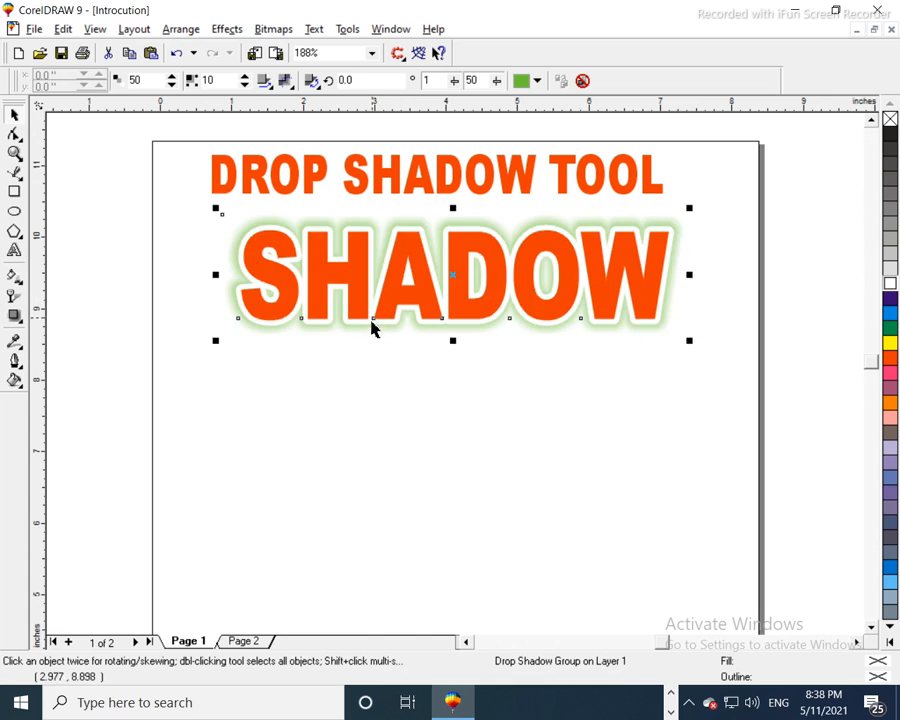
pyautogui.hotkey('ctrl', 'z')
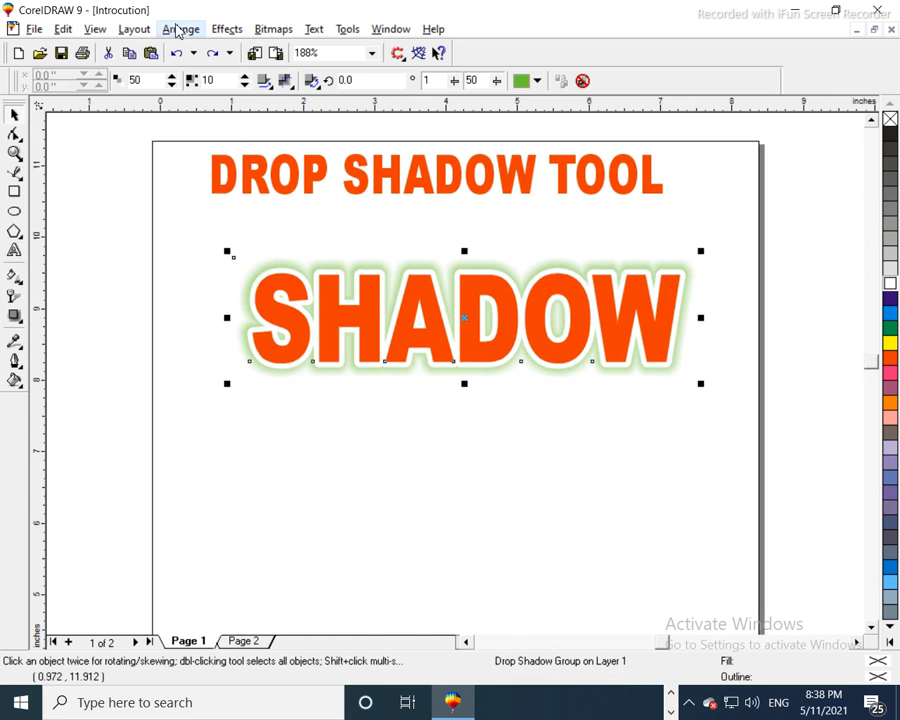
# Separate the drop shadow from the SHADOW text and offset the shadow slightly below the letters.
pyautogui.click(180, 29)
pyautogui.click(210, 338)
pyautogui.click(437, 430)
pyautogui.moveTo(406, 374); pyautogui.dragTo(424, 398)
pyautogui.click(341, 507)
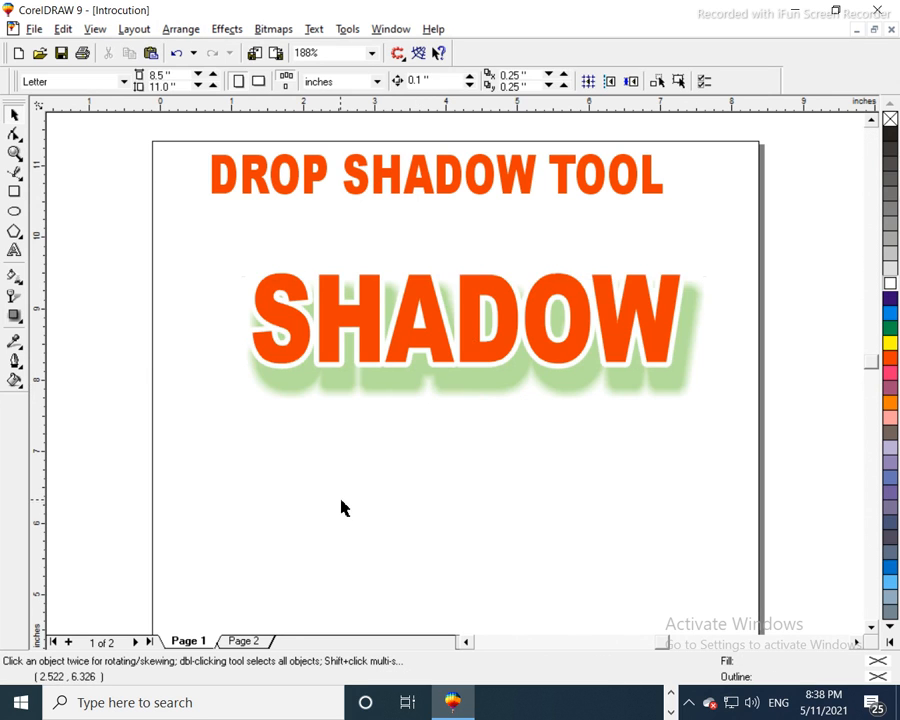
pyautogui.moveTo(371, 387); pyautogui.dragTo(365, 380)
pyautogui.click(345, 450)
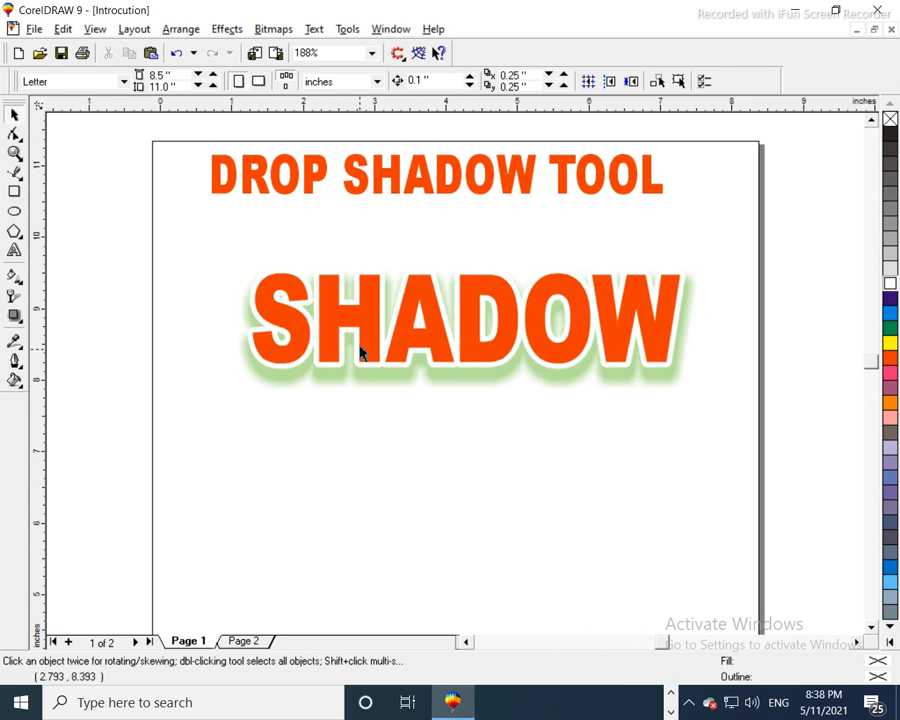
# Duplicate the SHADOW text below the original and give the copy no fill and a black hairline outline.
pyautogui.click(372, 297)
pyautogui.moveTo(372, 297); pyautogui.dragTo(362, 430)
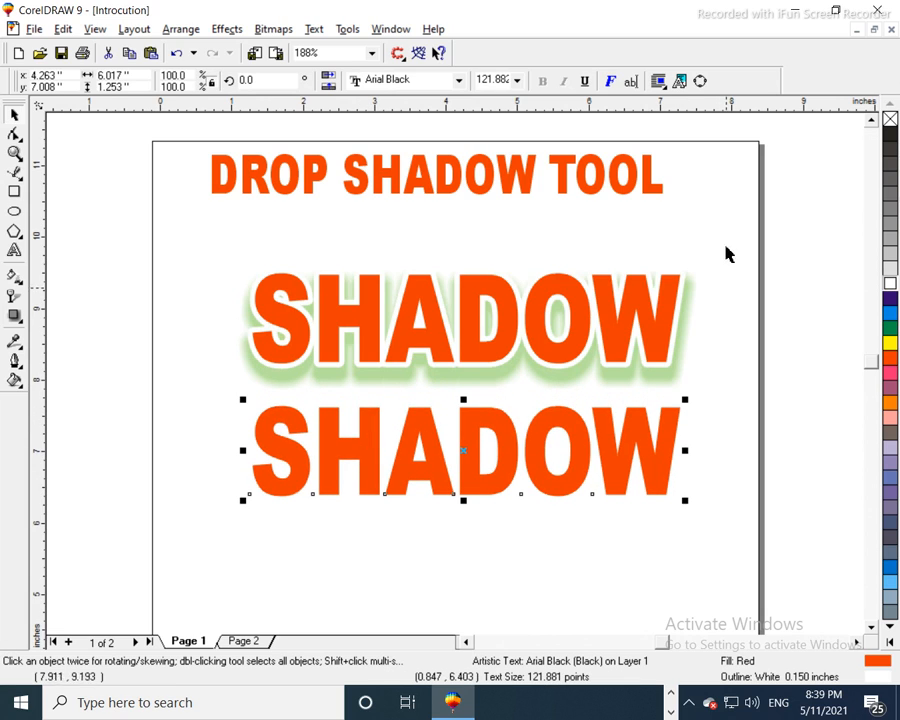
pyautogui.rightClick(889, 121)
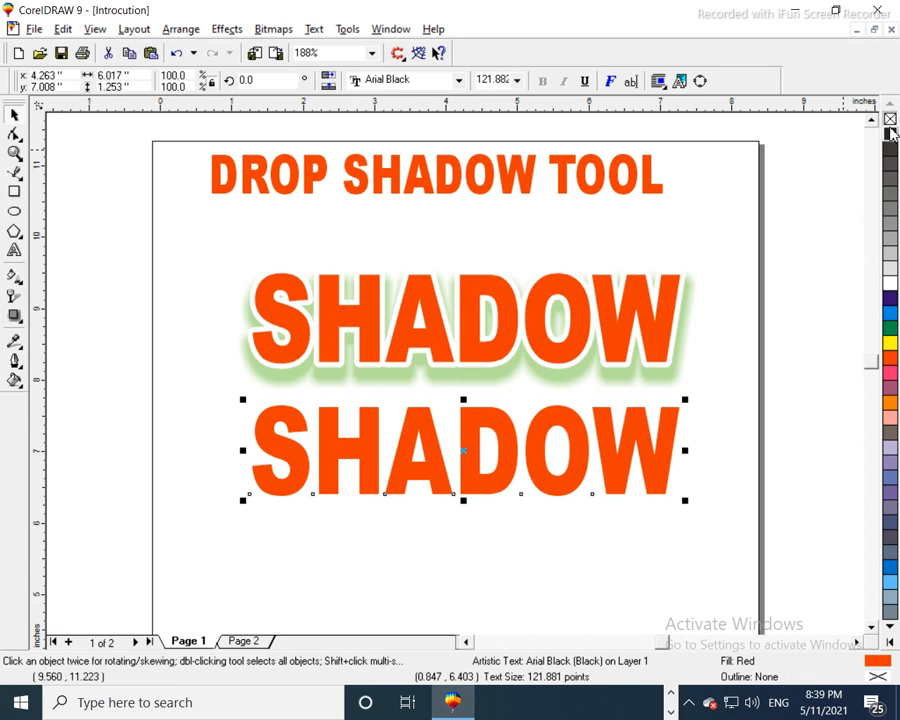
pyautogui.click(889, 121)
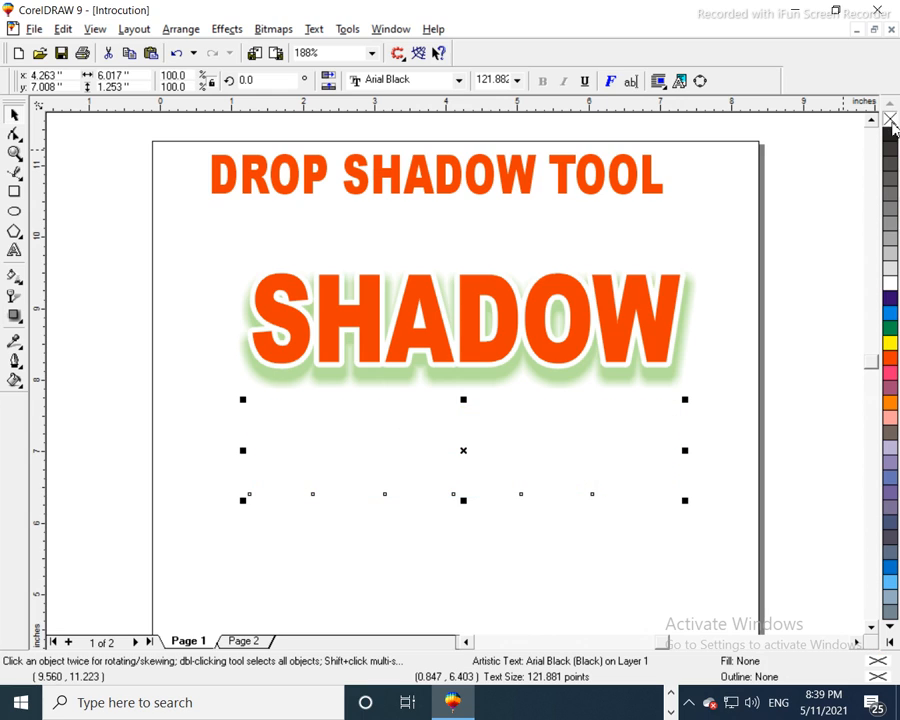
pyautogui.rightClick(890, 135)
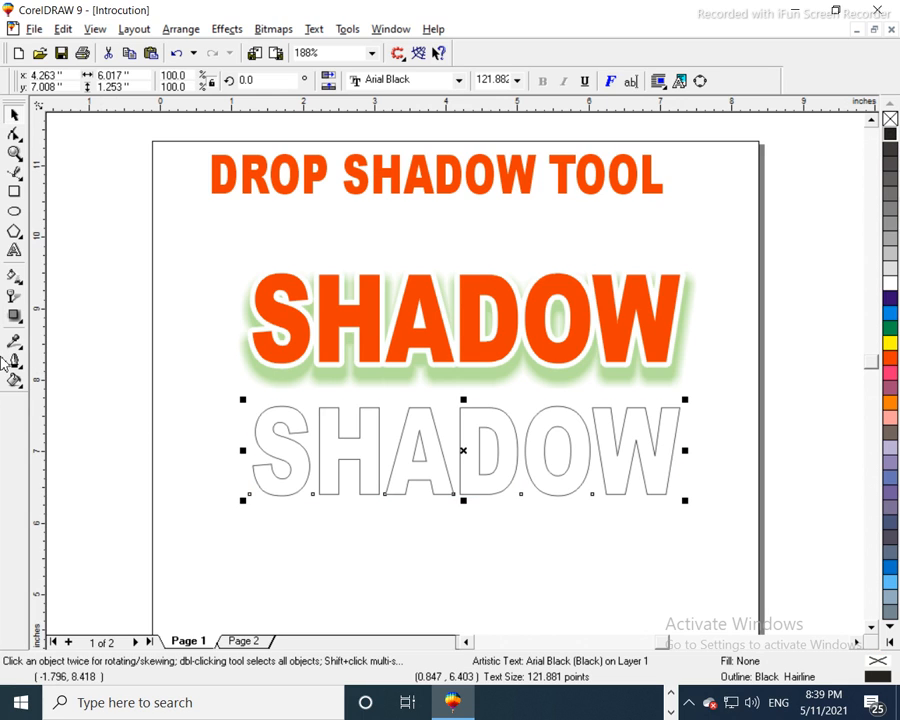
# Add a drop shadow across the outlined SHADOW copy with Outside feathering direction and feathering set to 5.
pyautogui.click(14, 316)
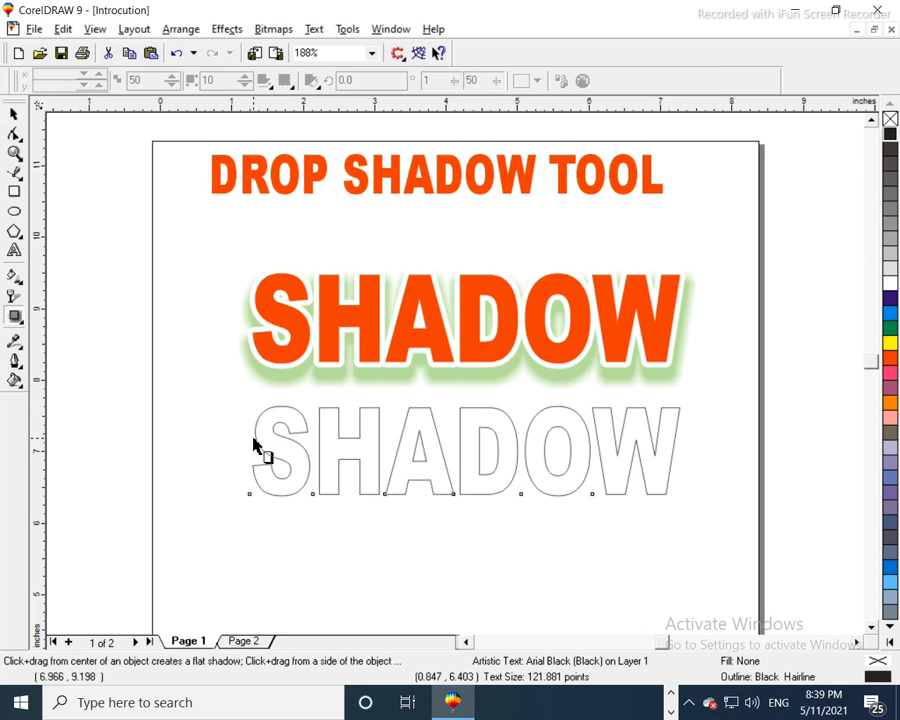
pyautogui.moveTo(675, 444); pyautogui.dragTo(680, 449)
pyautogui.click(263, 81)
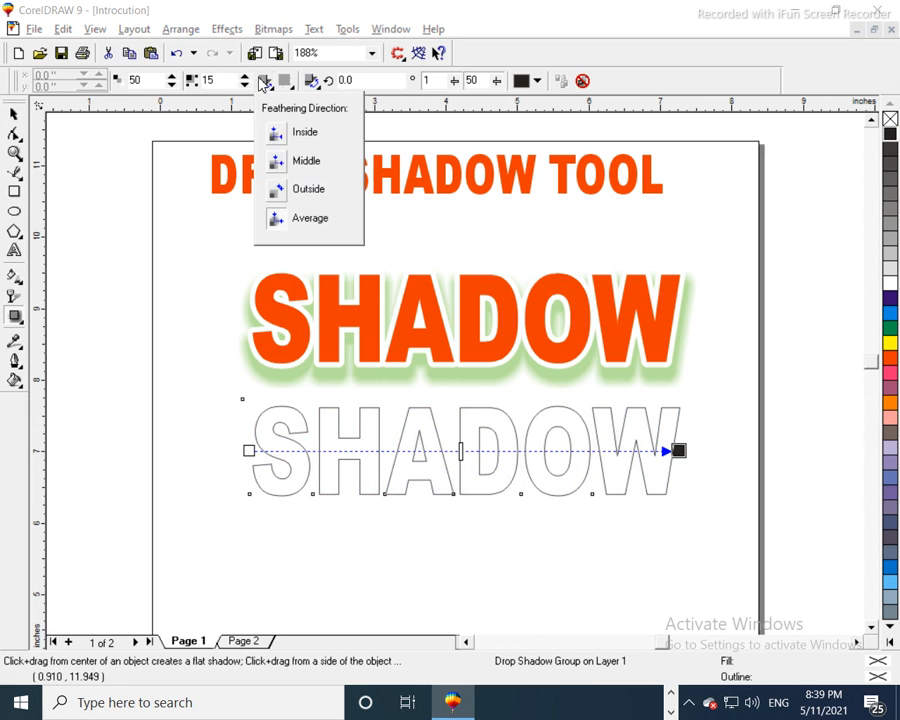
pyautogui.click(279, 190)
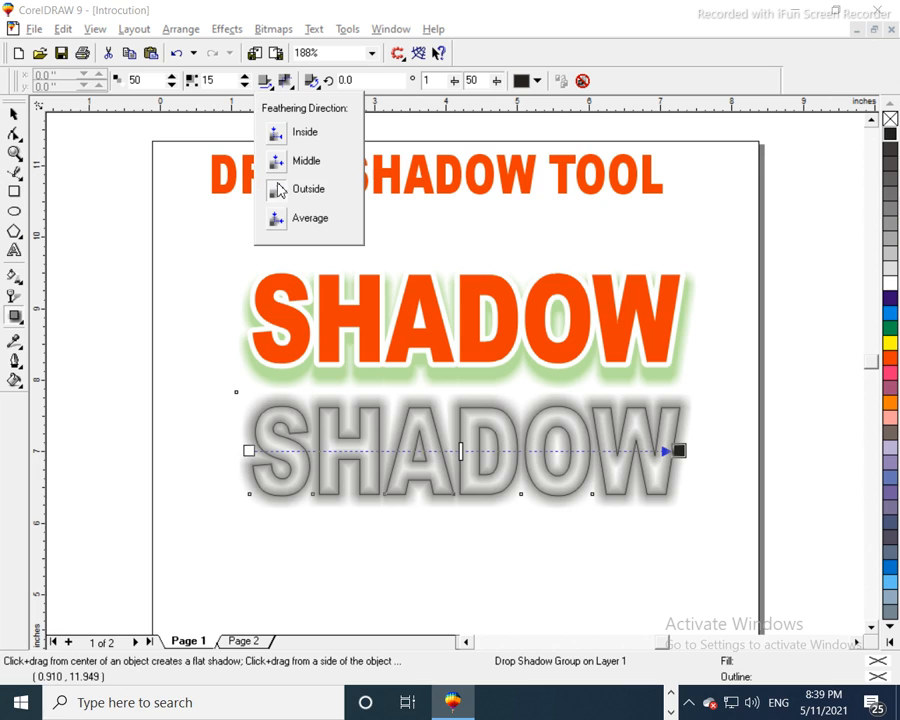
pyautogui.doubleClick(212, 80)
pyautogui.press('Return')
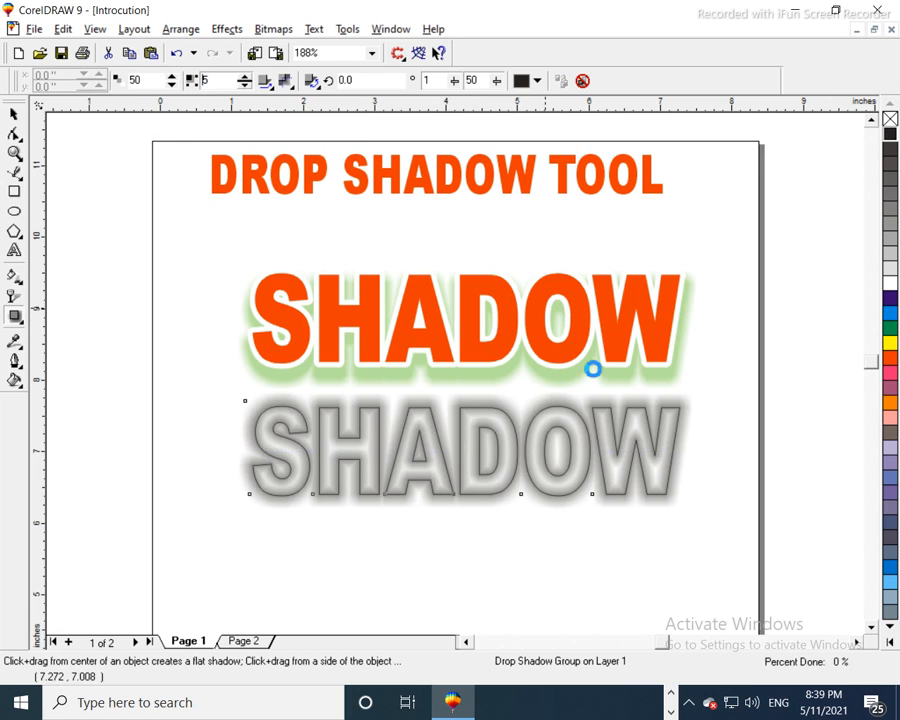
# Adjust the drop shadow's end point at the letter W so the shadow lines up with the outlined letters.
pyautogui.press('F2')
pyautogui.moveTo(576, 376); pyautogui.dragTo(706, 510)
pyautogui.moveTo(591, 403); pyautogui.dragTo(612, 405)
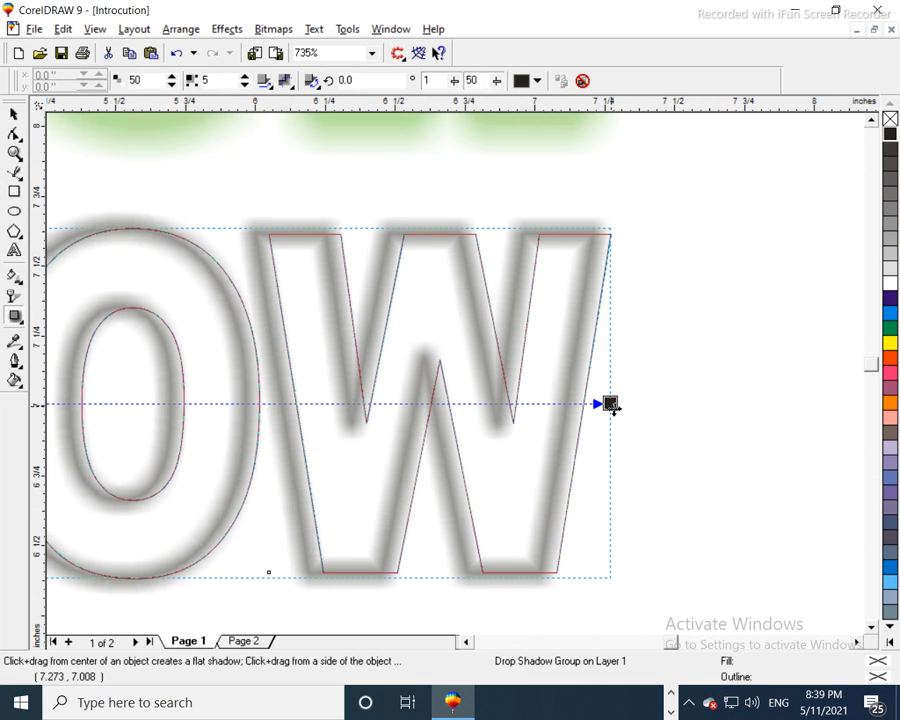
pyautogui.press('F4')
# Move the outlined SHADOW text with its shadow slightly lower, separate the shadow, and shift the shadow bitmap up and away from the letters.
pyautogui.press('space')
pyautogui.moveTo(425, 474); pyautogui.dragTo(398, 512)
pyautogui.click(181, 29)
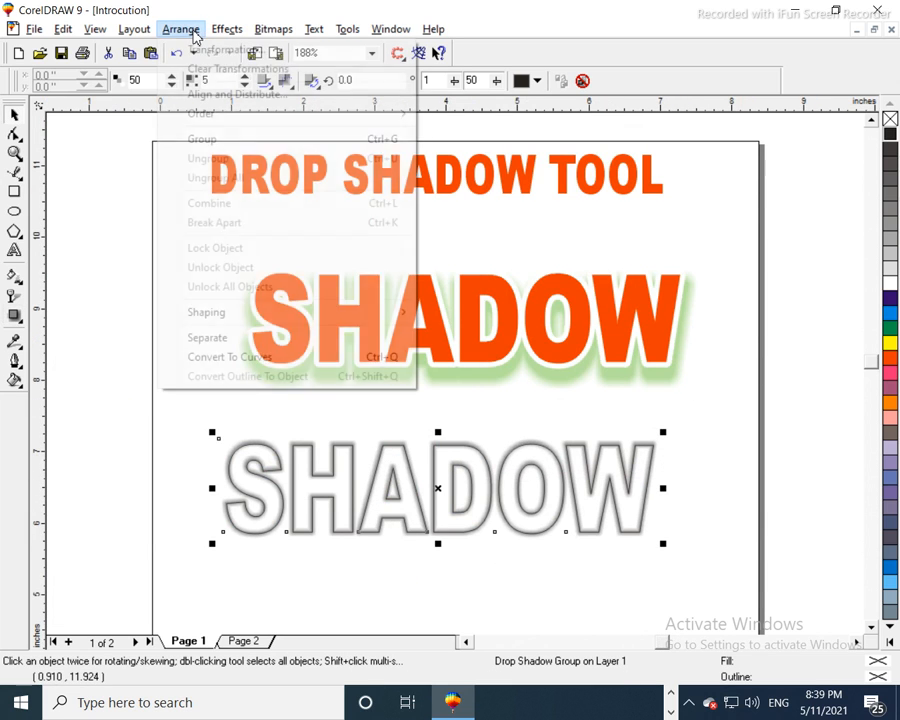
pyautogui.click(206, 339)
pyautogui.click(277, 547)
pyautogui.moveTo(269, 526); pyautogui.dragTo(179, 440)
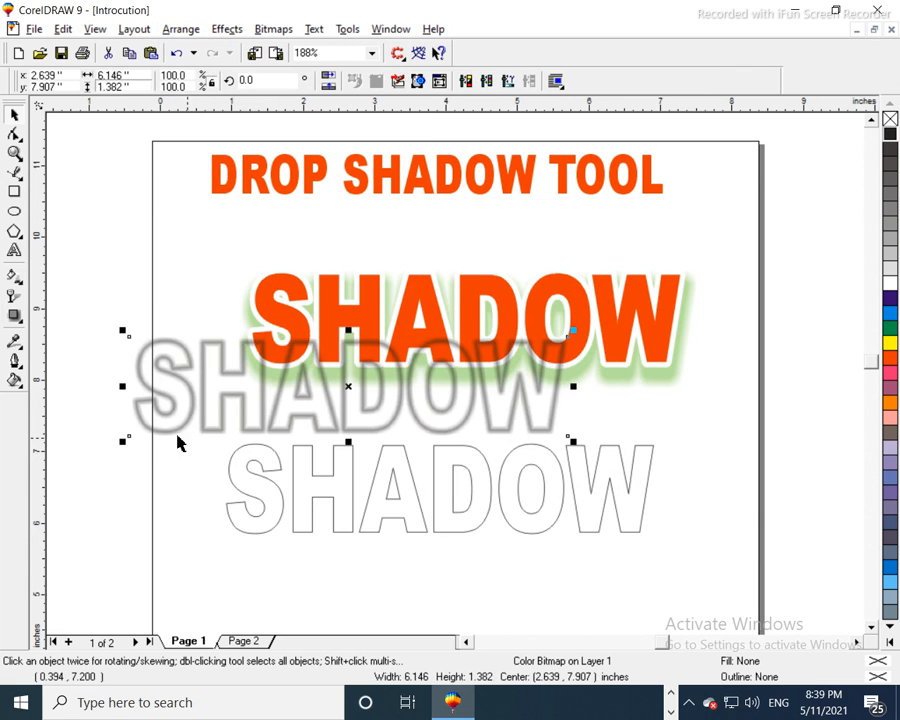
# PowerClip the separated shadow bitmap inside the red-filled SHADOW text and inspect the inner shadow on its letters.
pyautogui.click(226, 33)
pyautogui.moveTo(270, 163)
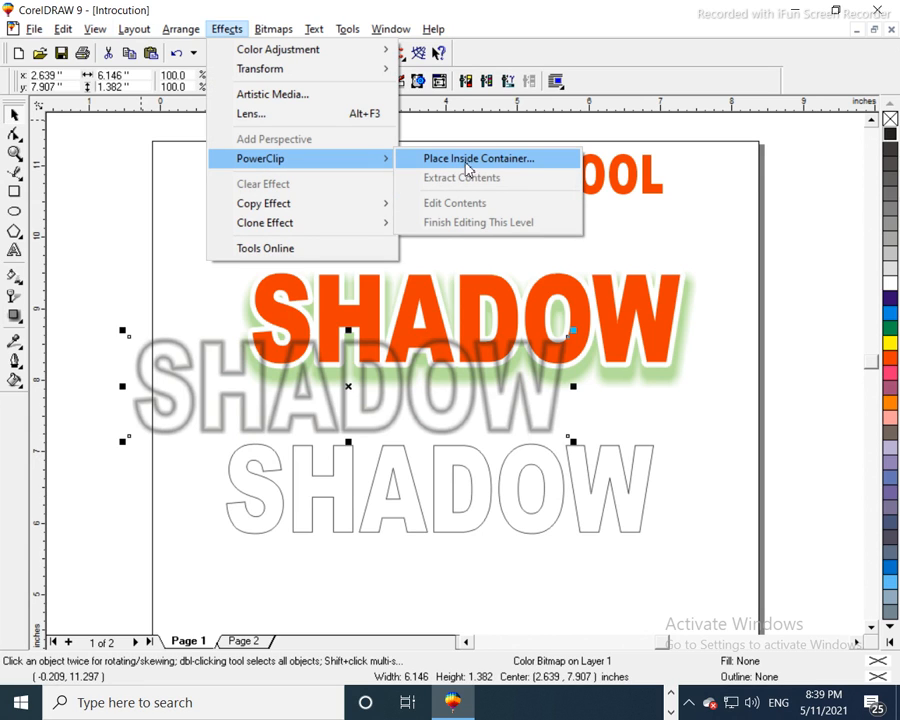
pyautogui.click(498, 163)
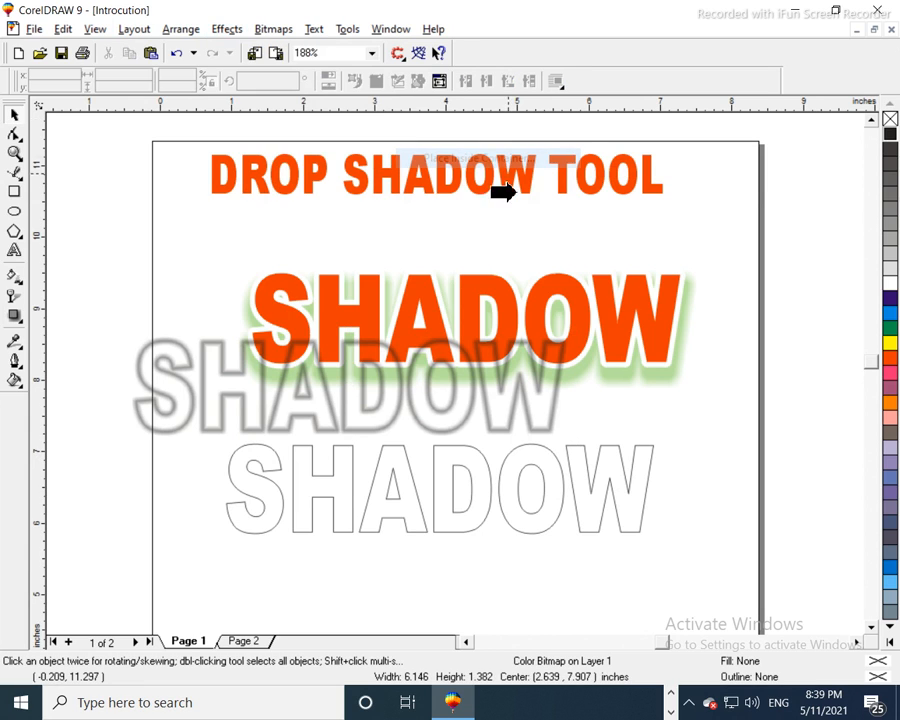
pyautogui.click(560, 288)
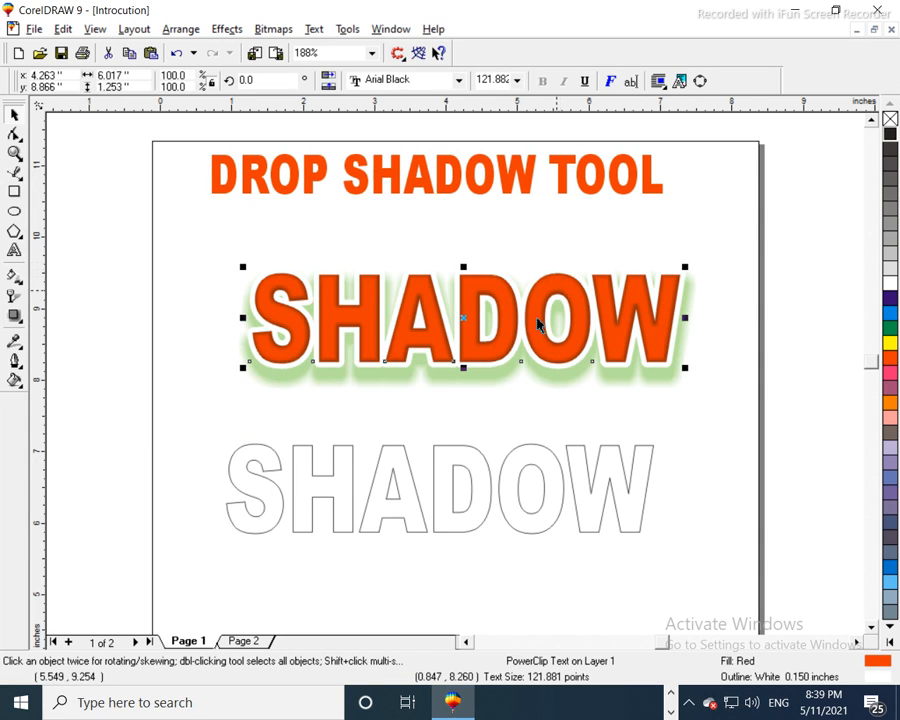
pyautogui.click(448, 412)
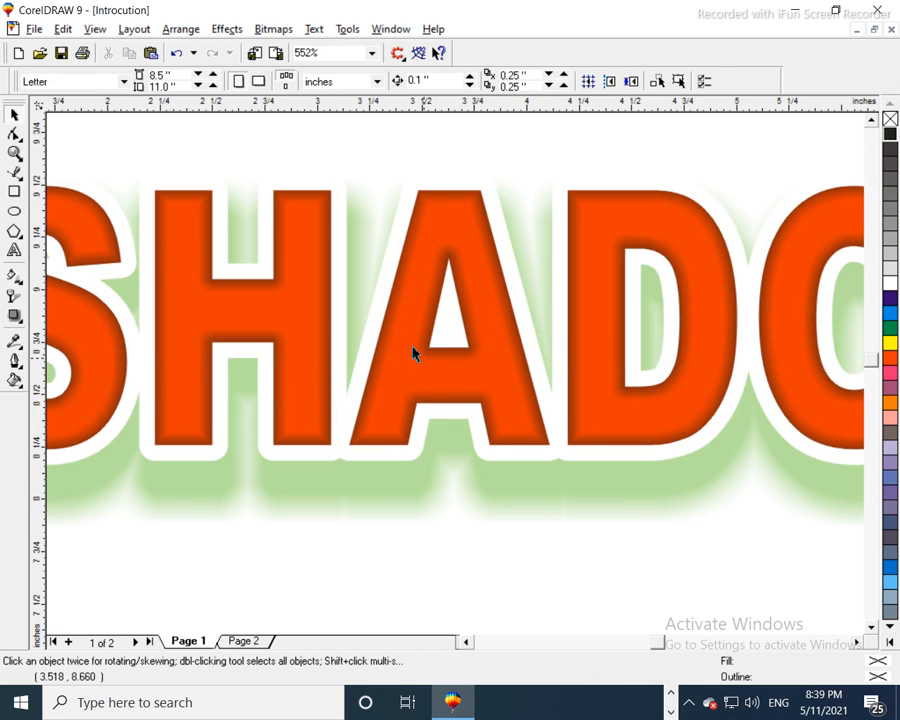
pyautogui.press('F2')
pyautogui.moveTo(315, 171); pyautogui.dragTo(591, 466)
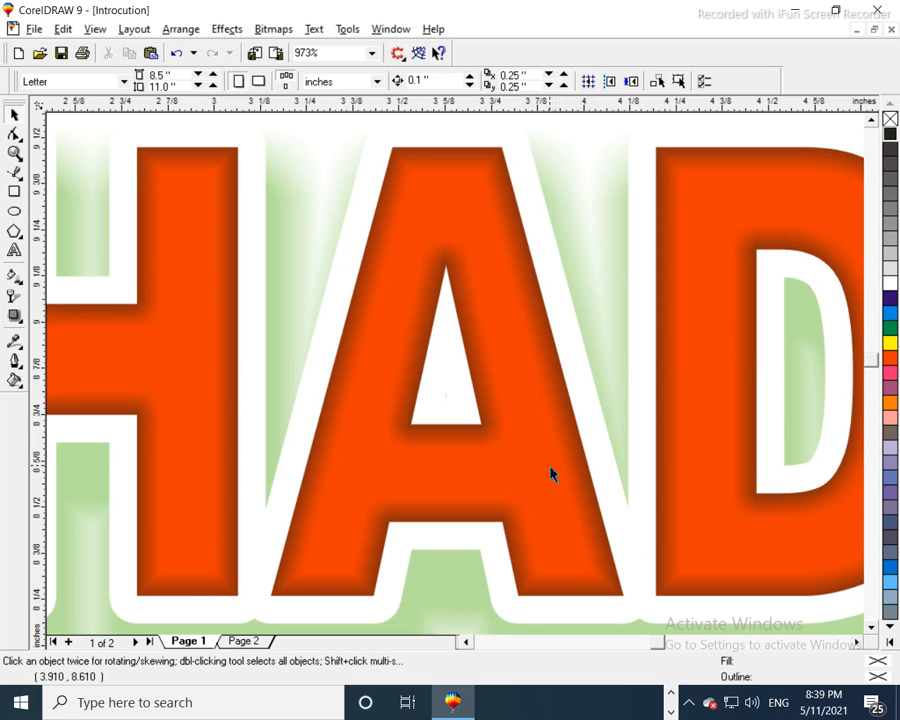
pyautogui.press('F3')
pyautogui.press('F3')
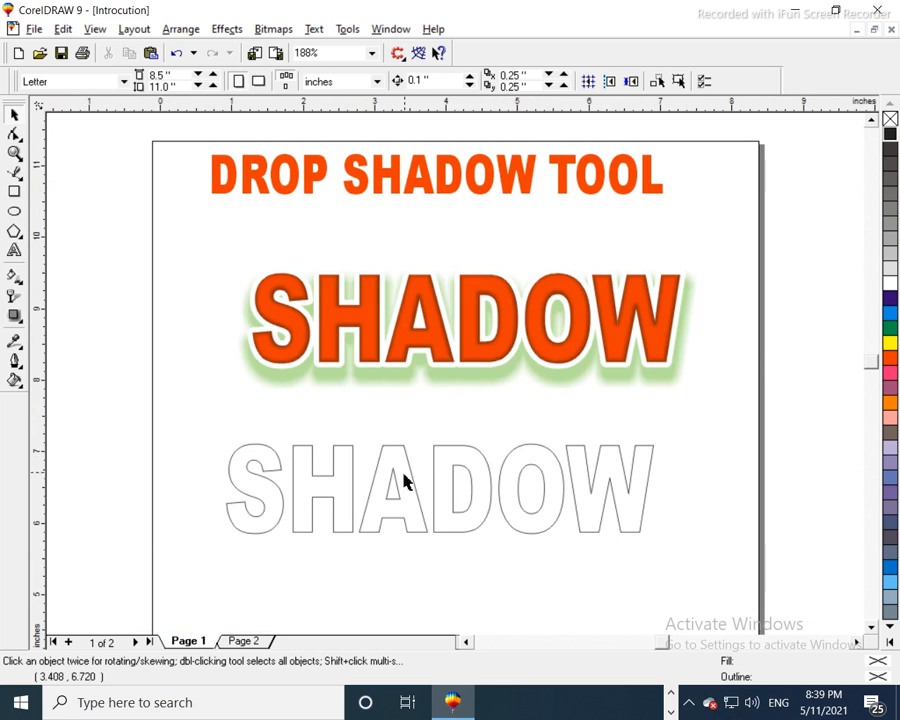
# Move the outlined SHADOW copy lower on the page and duplicate the red-filled SHADOW text into the space above it.
pyautogui.moveTo(413, 487); pyautogui.dragTo(446, 577)
pyautogui.moveTo(700, 262); pyautogui.dragTo(259, 454)
pyautogui.click(259, 454)
pyautogui.moveTo(288, 325); pyautogui.dragTo(288, 465)
# Extract the shadow bitmap from the duplicated SHADOW text's PowerClip and delete it.
pyautogui.rightClick(288, 458)
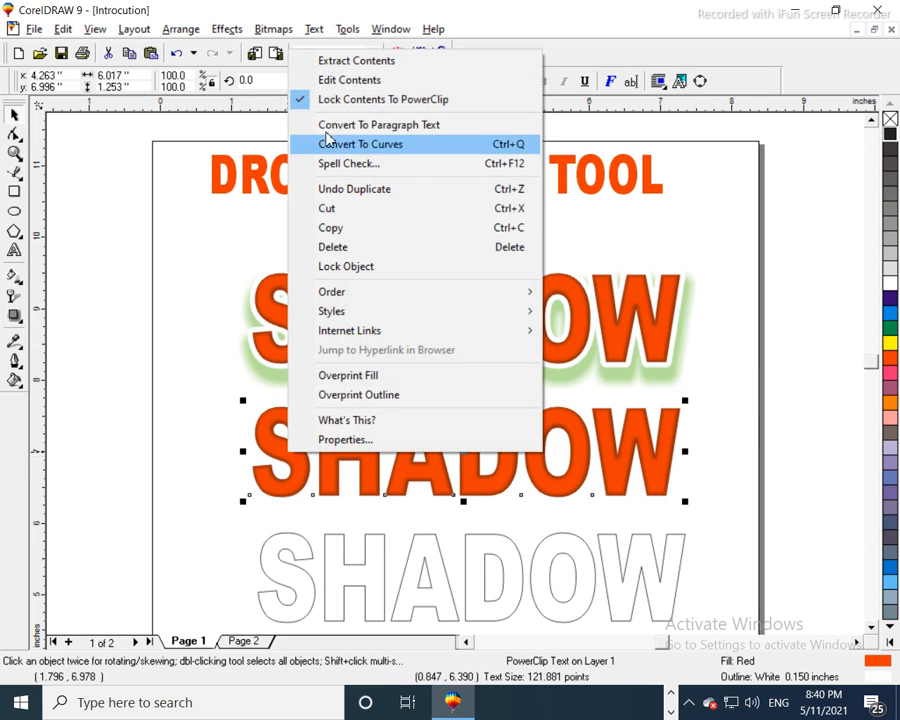
pyautogui.click(352, 64)
pyautogui.moveTo(301, 472); pyautogui.dragTo(451, 481)
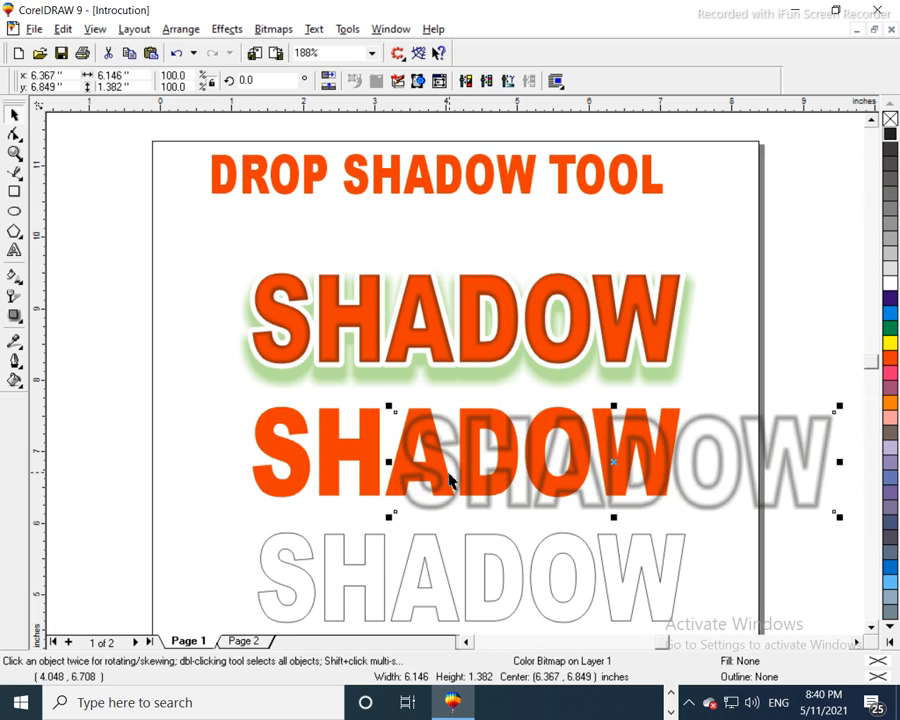
pyautogui.press('Delete')
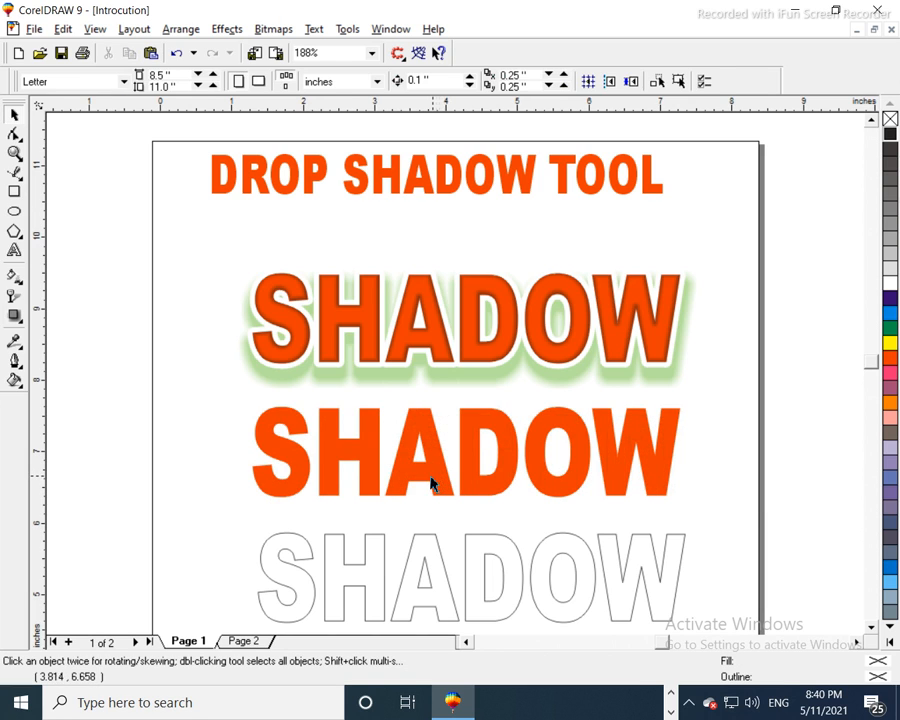
pyautogui.click(421, 477)
# Nudge the plain red SHADOW duplicate slightly and add a drop shadow running from its first letter to its last.
pyautogui.click(396, 339)
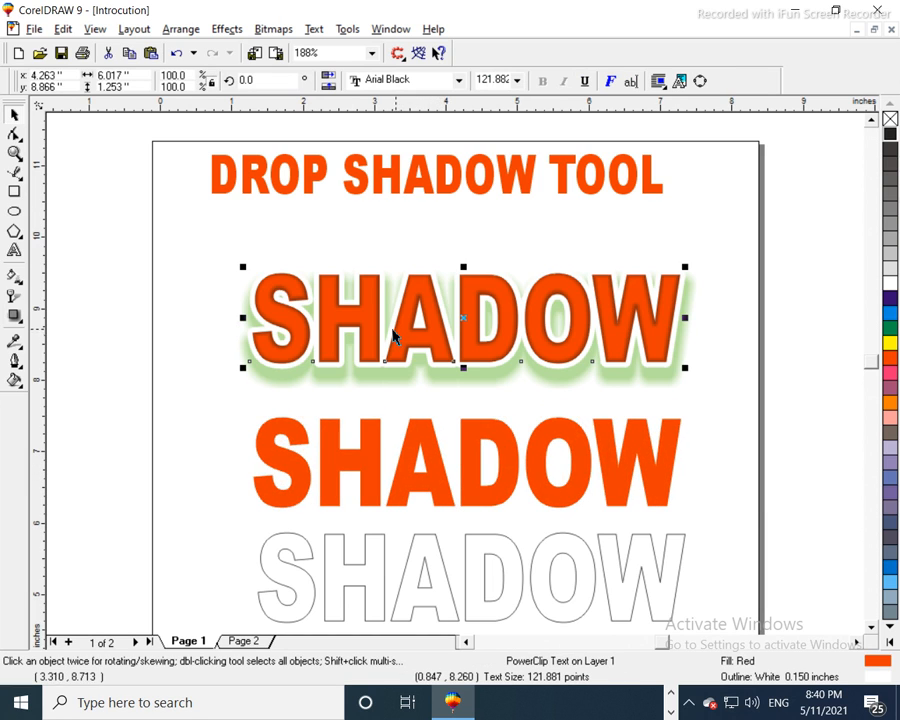
pyautogui.press('F2')
pyautogui.moveTo(147, 243); pyautogui.dragTo(357, 389)
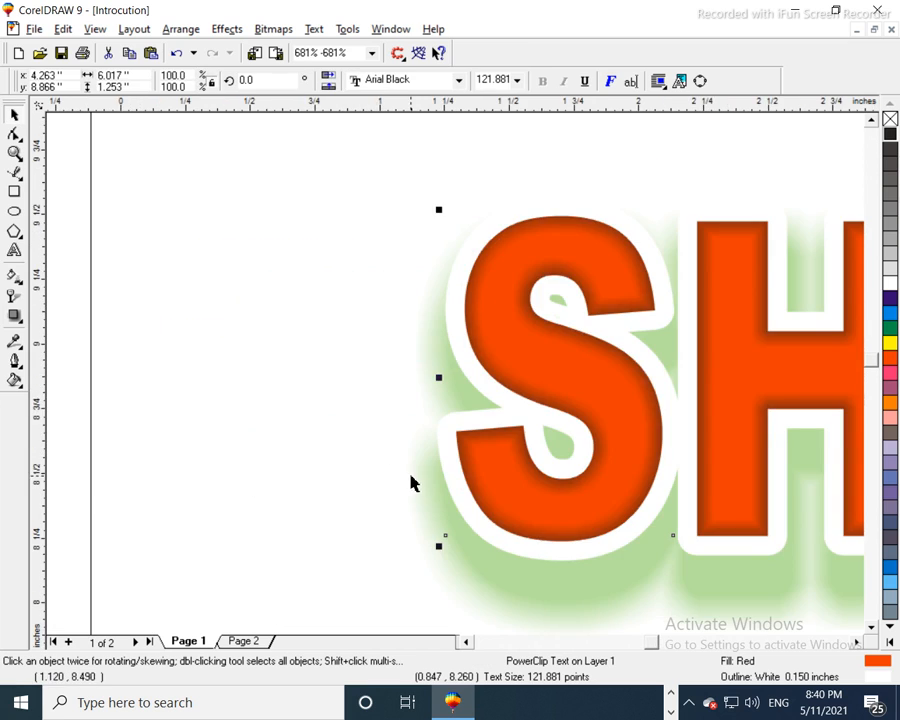
pyautogui.press('F3')
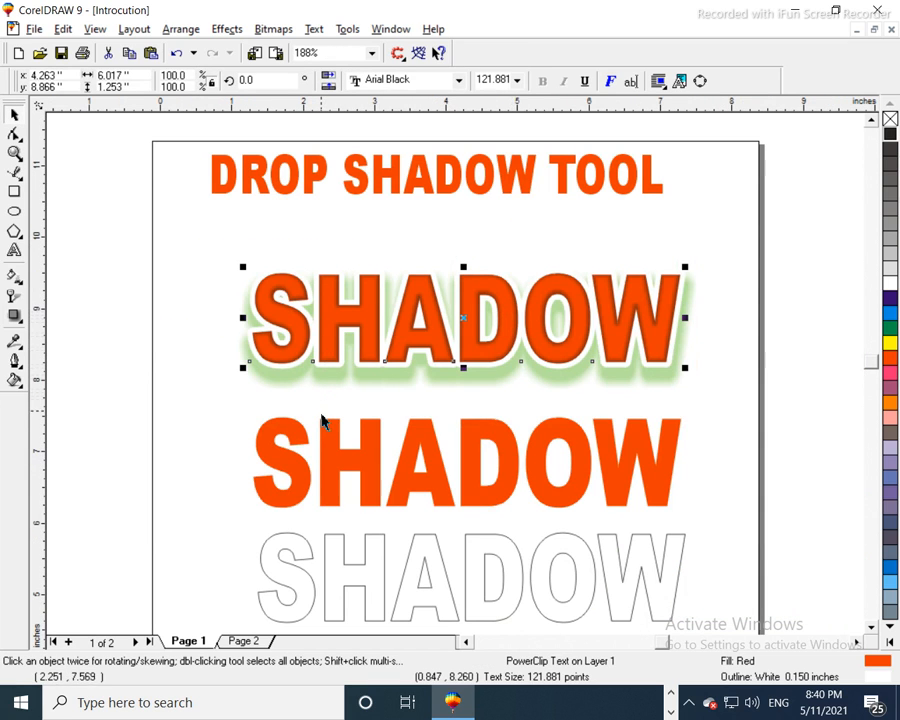
pyautogui.click(330, 458)
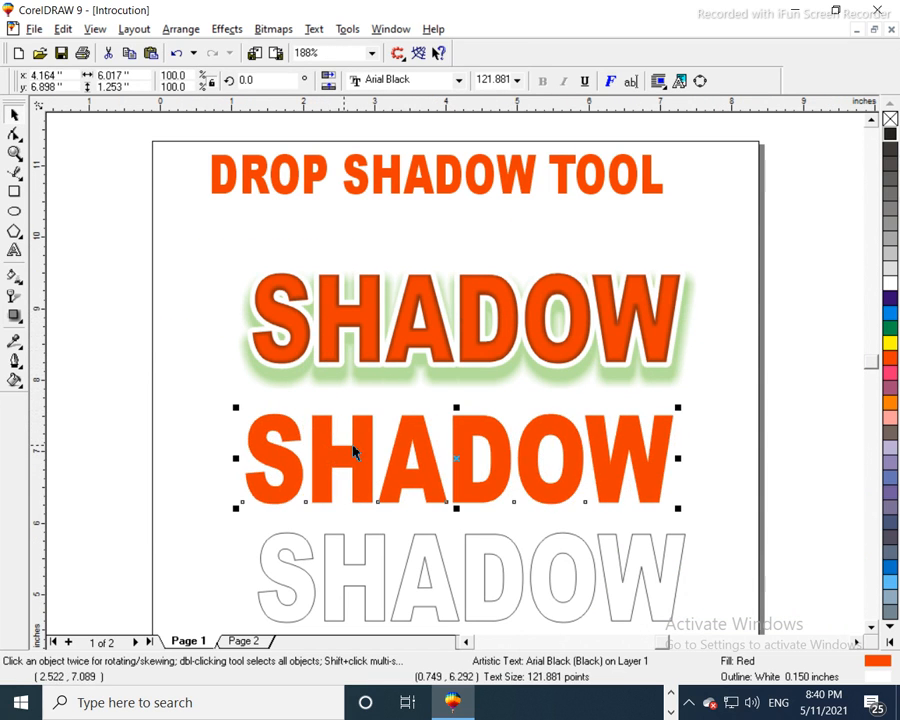
pyautogui.click(13, 316)
pyautogui.moveTo(250, 455); pyautogui.dragTo(674, 460)
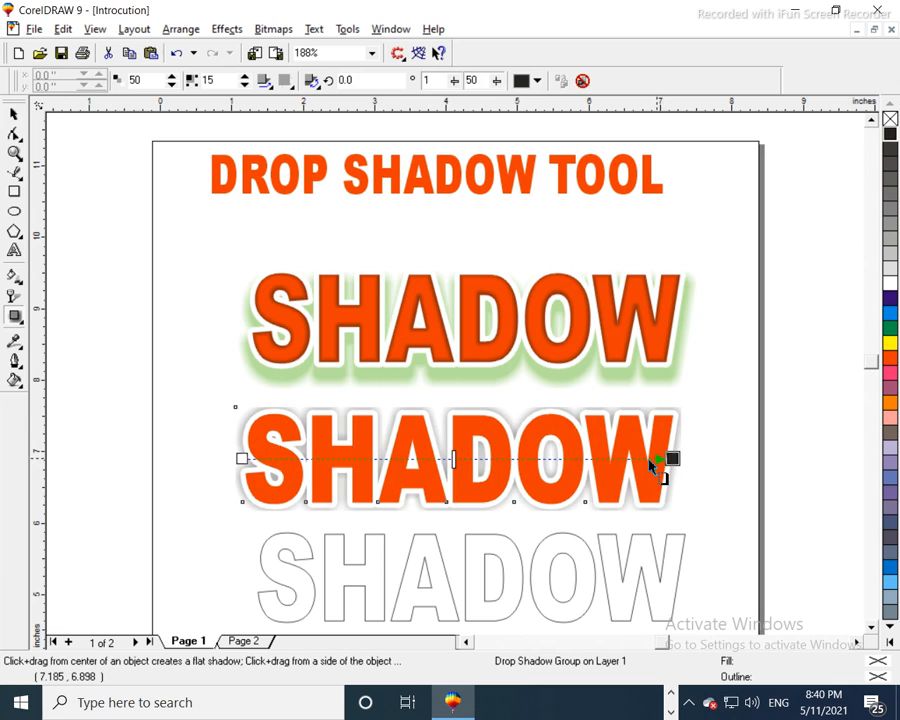
# Delete the outlined SHADOW copy beneath the two red-filled texts.
pyautogui.press('space')
pyautogui.click(473, 600)
pyautogui.doubleClick(486, 588)
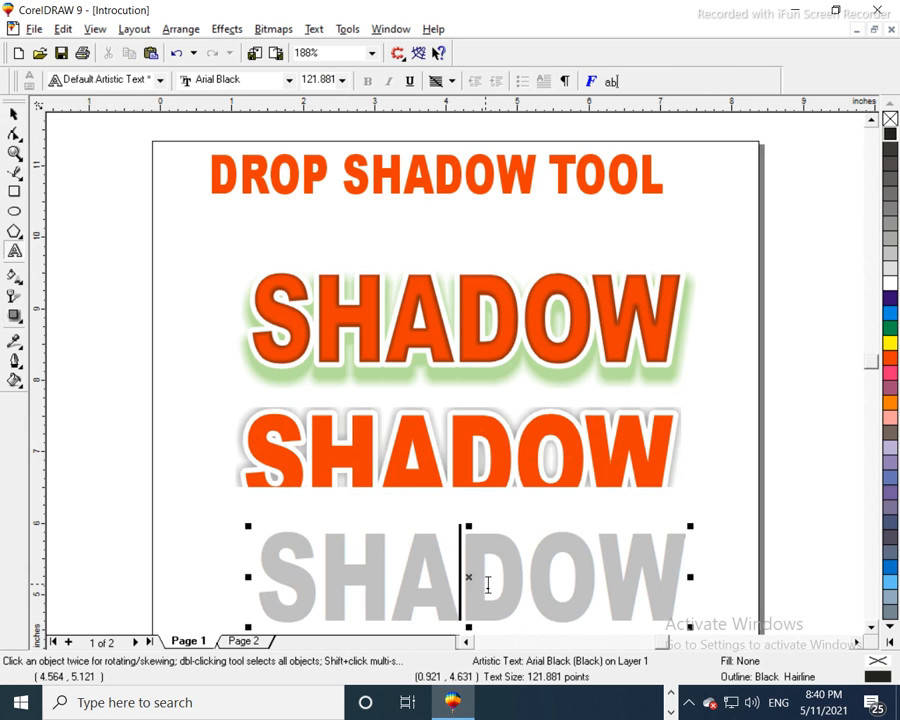
pyautogui.hotkey('ctrl', 'space')
pyautogui.press('Delete')
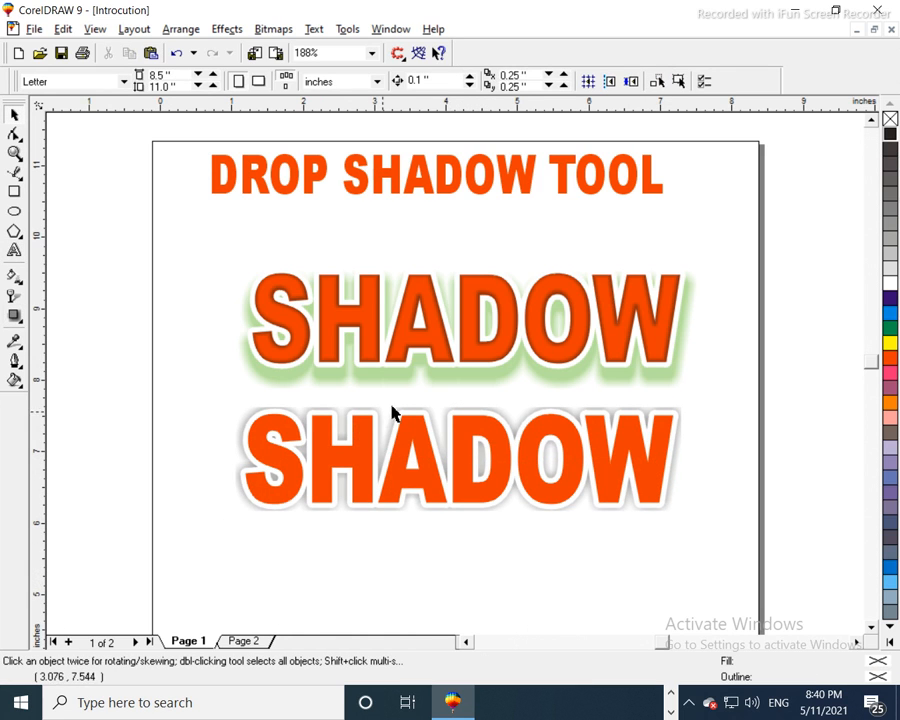
# Separate the drop shadow from the lower SHADOW text and offset the shadow slightly below the letters.
pyautogui.click(376, 446)
pyautogui.click(386, 428)
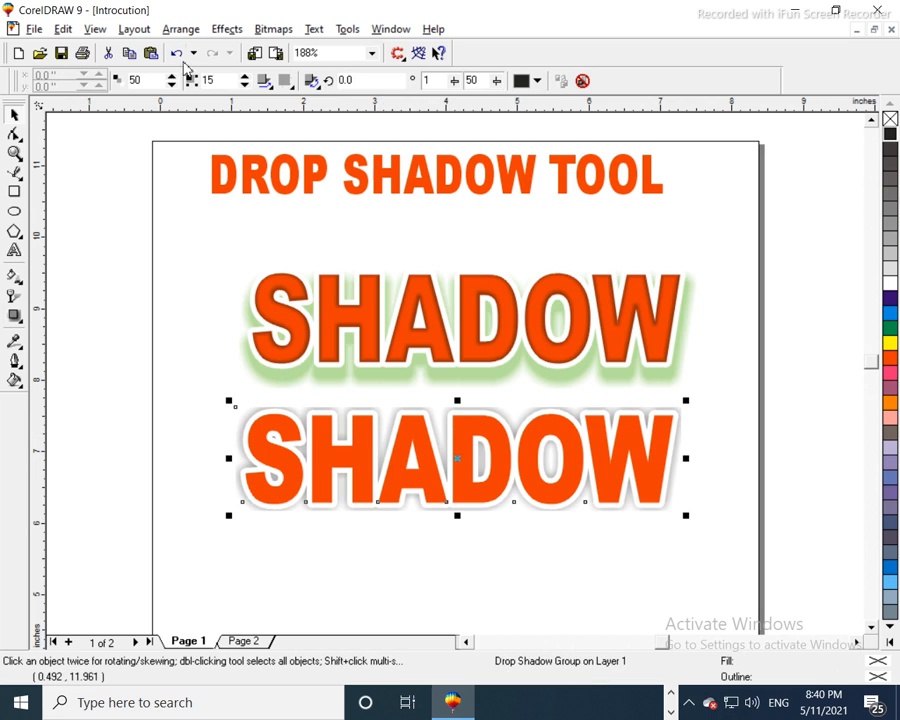
pyautogui.click(180, 29)
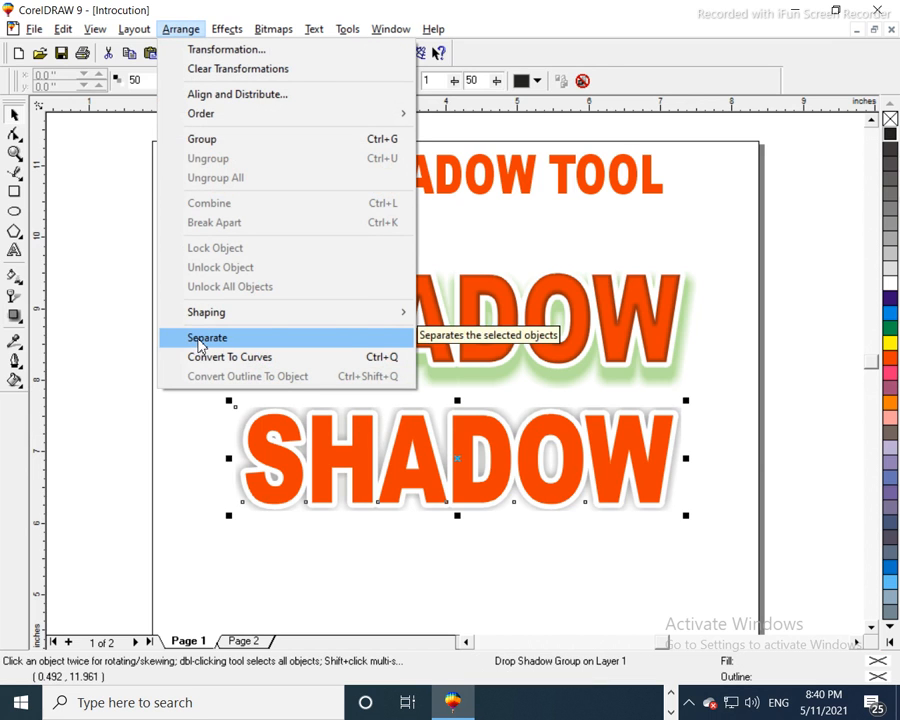
pyautogui.click(203, 340)
pyautogui.click(187, 471)
pyautogui.moveTo(389, 412); pyautogui.dragTo(390, 426)
# Squash the lower text's separated grey shadow vertically to about 0.44 inches tall at the base of the letters.
pyautogui.click(333, 599)
pyautogui.hotkey('shift', 'F4')
pyautogui.press('F2')
pyautogui.moveTo(261, 203); pyautogui.dragTo(535, 333)
pyautogui.click(421, 530)
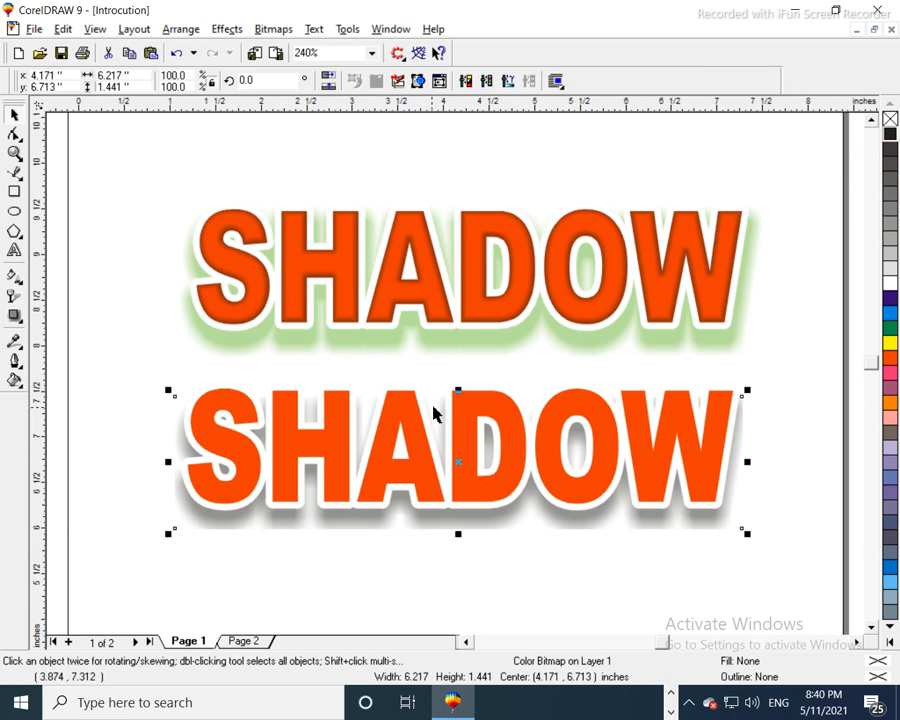
pyautogui.press('Escape')
pyautogui.click(447, 523)
pyautogui.moveTo(458, 390); pyautogui.dragTo(458, 470)
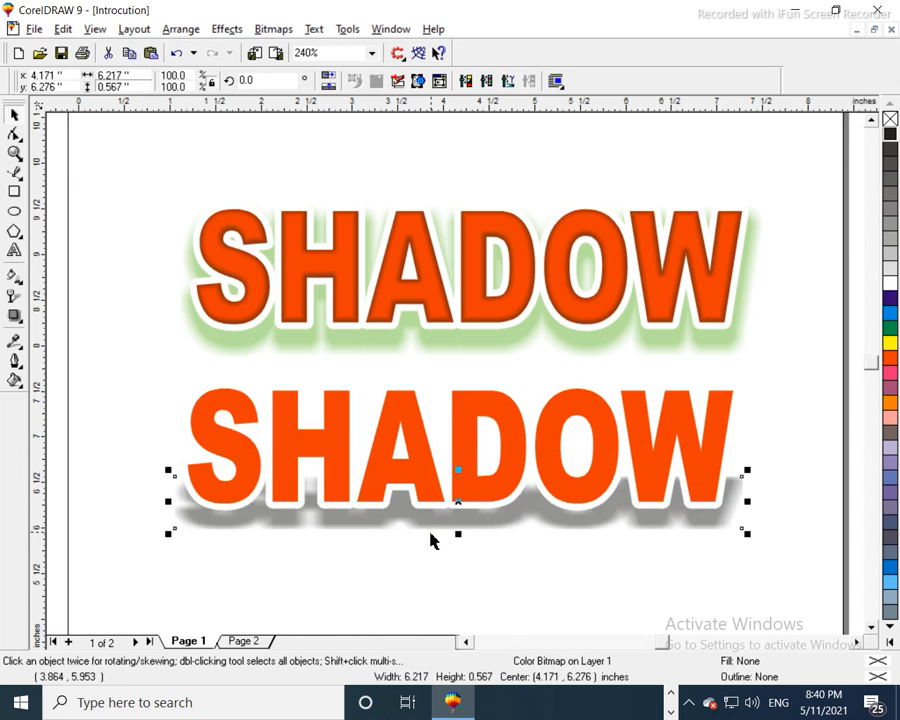
pyautogui.moveTo(436, 536); pyautogui.dragTo(455, 532)
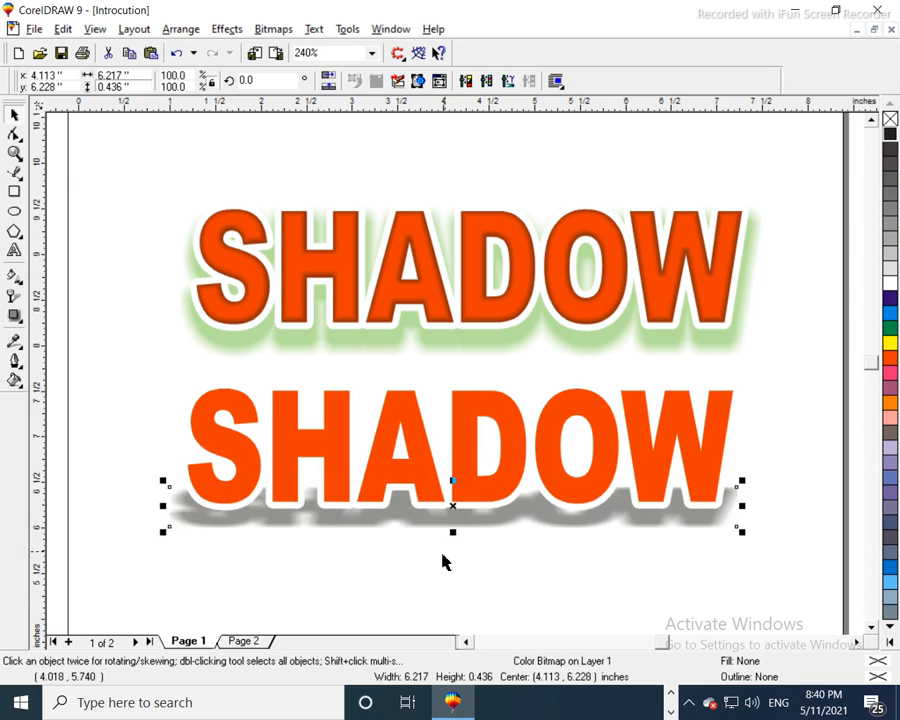
# Nudge the flattened grey shadow slightly up and right so it sits just under the base of the lower SHADOW text.
pyautogui.click(428, 566)
pyautogui.moveTo(465, 519); pyautogui.dragTo(456, 526)
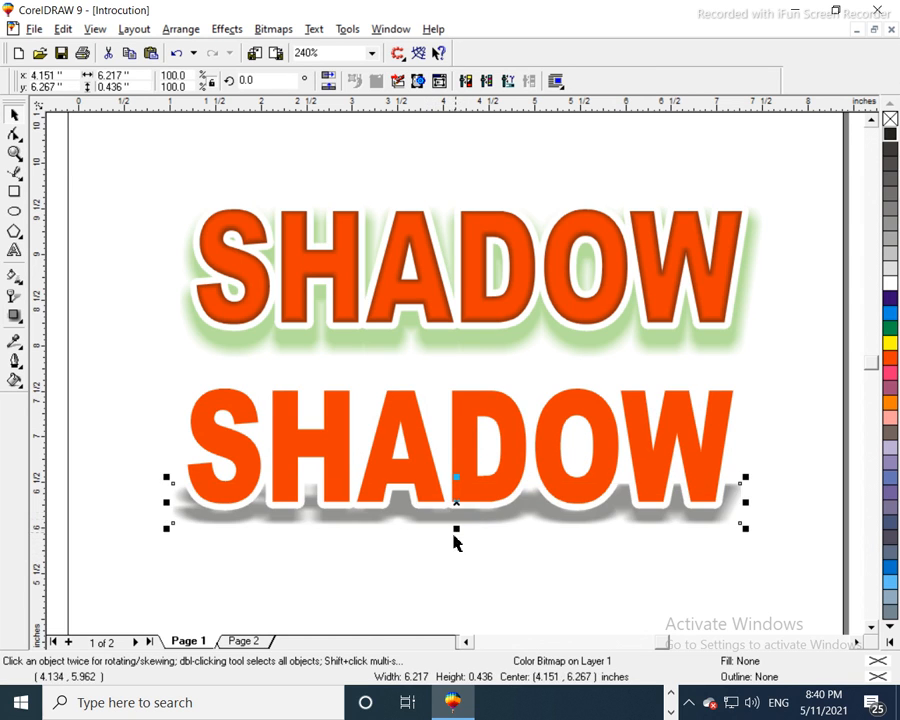
pyautogui.click(438, 564)
pyautogui.hotkey('shift', 'F4')
pyautogui.moveTo(209, 157); pyautogui.dragTo(656, 468)
pyautogui.click(545, 474)
pyautogui.moveTo(545, 474); pyautogui.dragTo(546, 478)
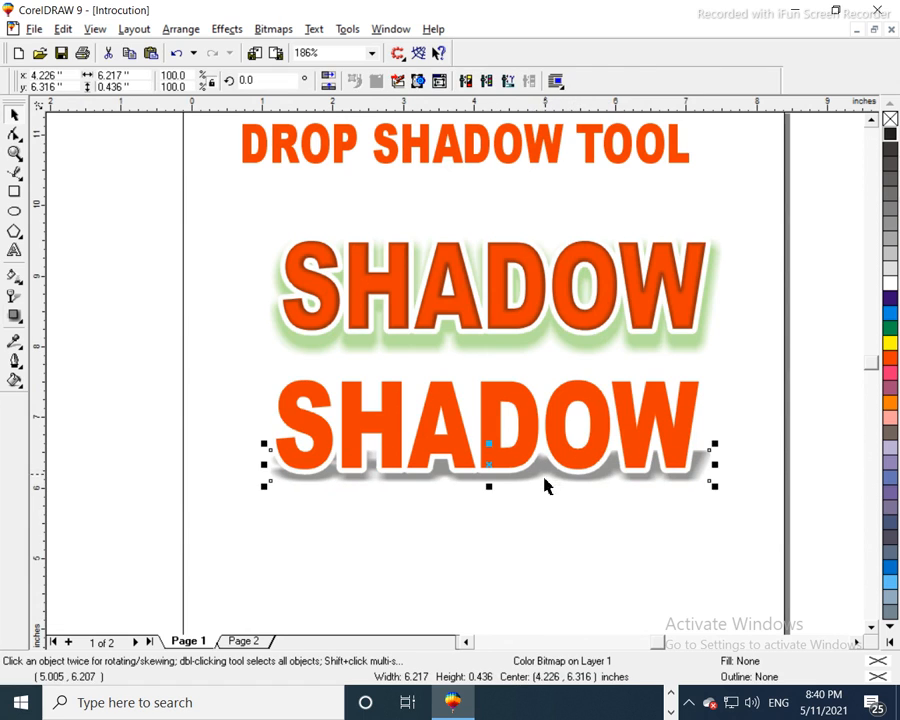
pyautogui.click(378, 584)
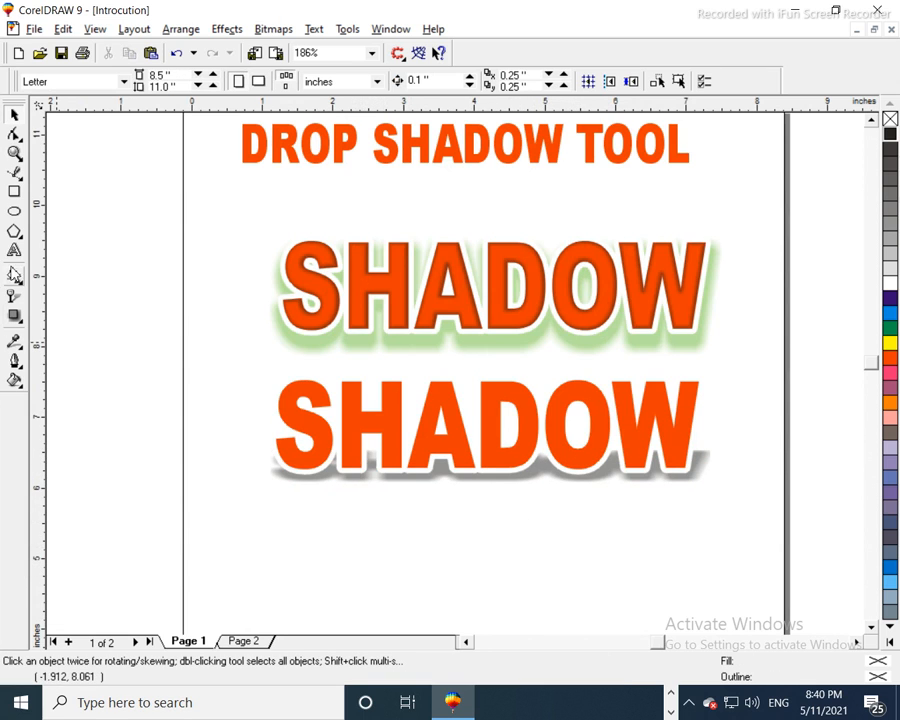
# Draw a 5-sided polygon about 2.04 by 1.94 inches beside the lower SHADOW text and duplicate it above.
pyautogui.click(13, 233)
pyautogui.doubleClick(362, 80)
pyautogui.press('Return')
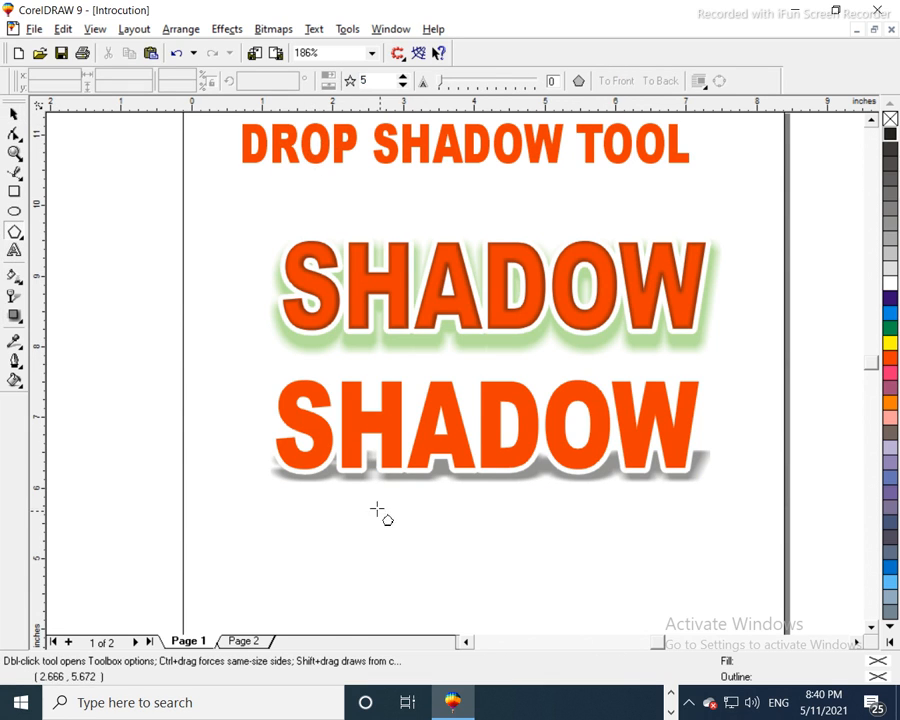
pyautogui.moveTo(122, 416)
pyautogui.mouseDown()
pyautogui.moveTo(272, 568)
pyautogui.moveTo(266, 553)
pyautogui.mouseUp()
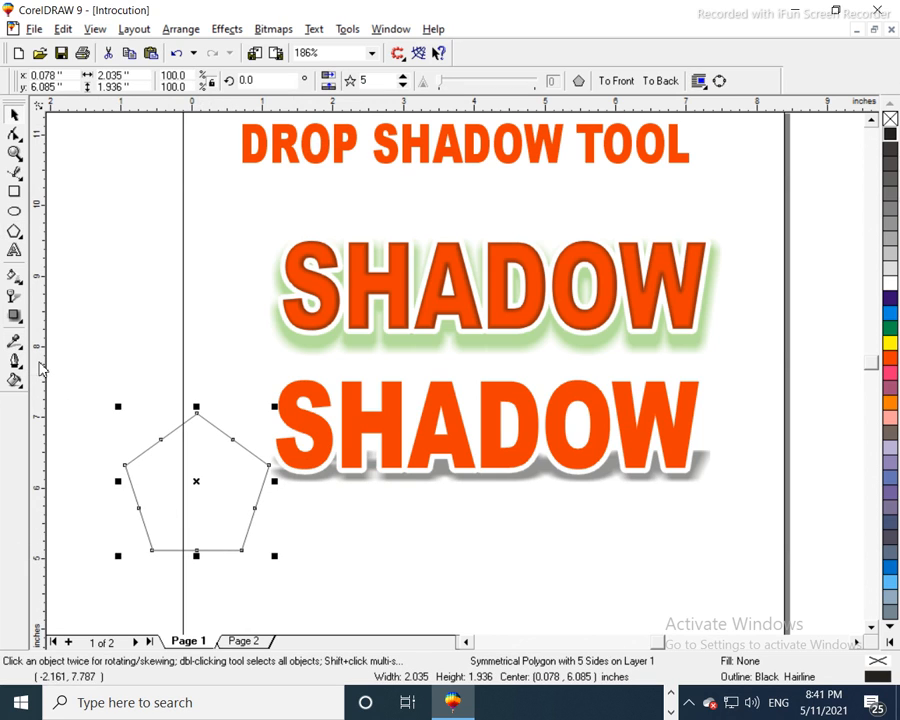
pyautogui.moveTo(196, 483); pyautogui.dragTo(179, 333)
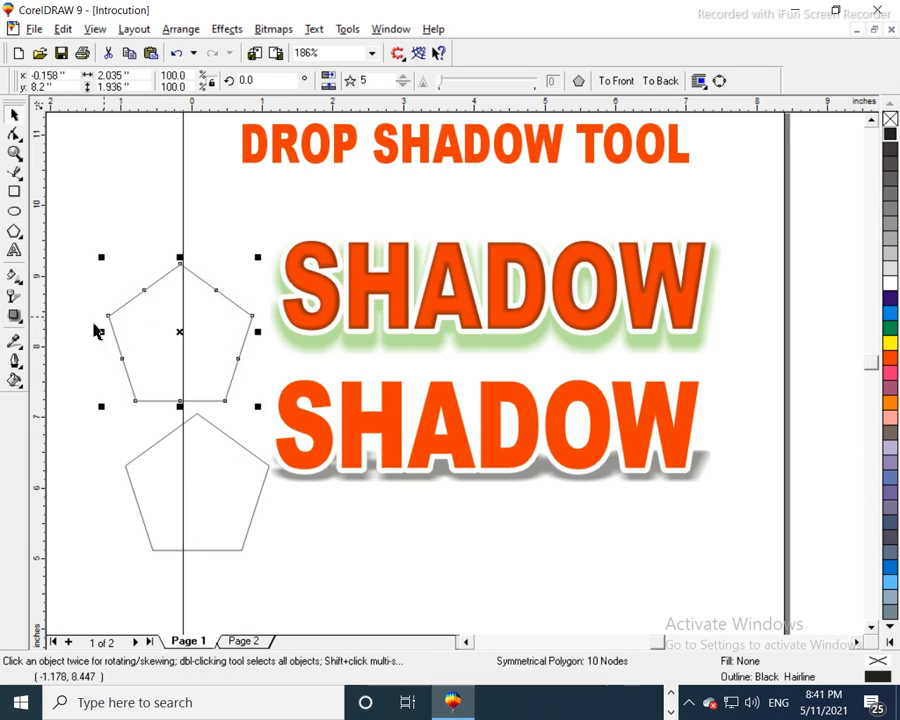
# Add a horizontal drop shadow across the upper pentagon and set its feathering direction to Outside.
pyautogui.click(20, 316)
pyautogui.moveTo(118, 334); pyautogui.dragTo(246, 345)
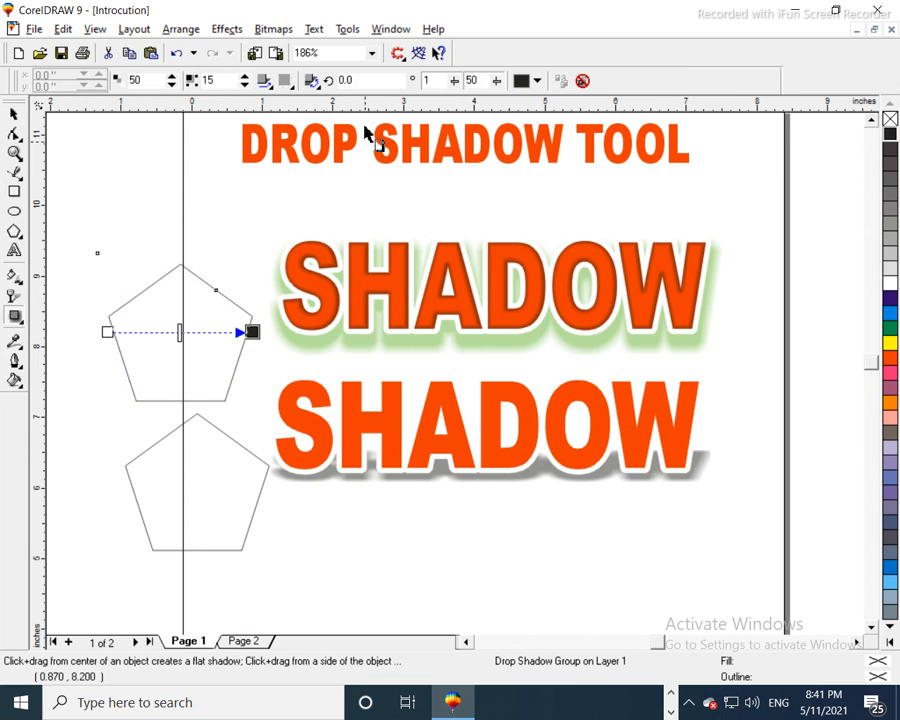
pyautogui.click(265, 82)
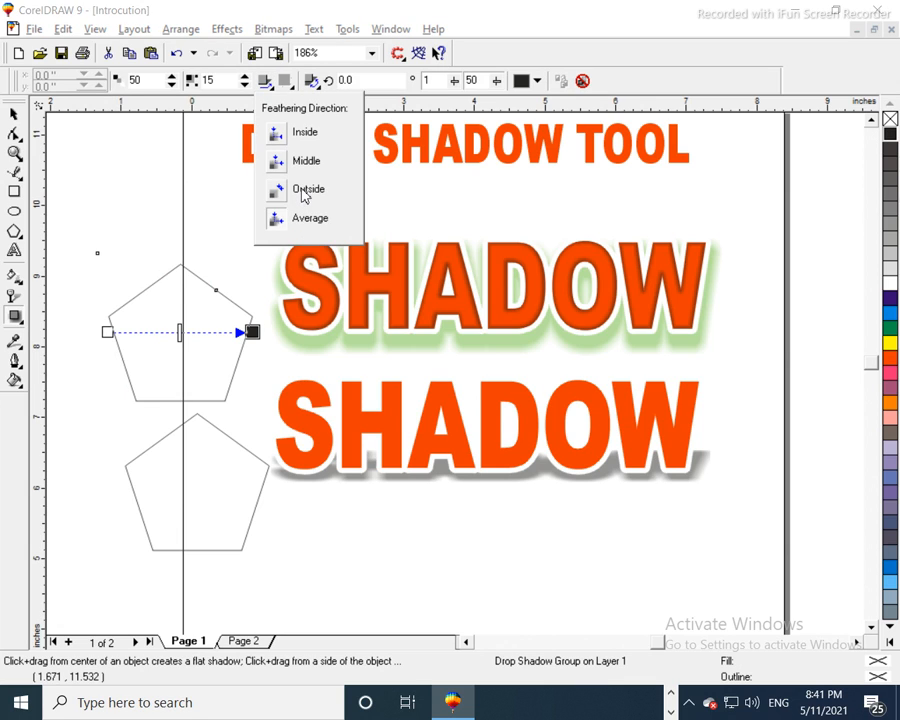
pyautogui.click(284, 188)
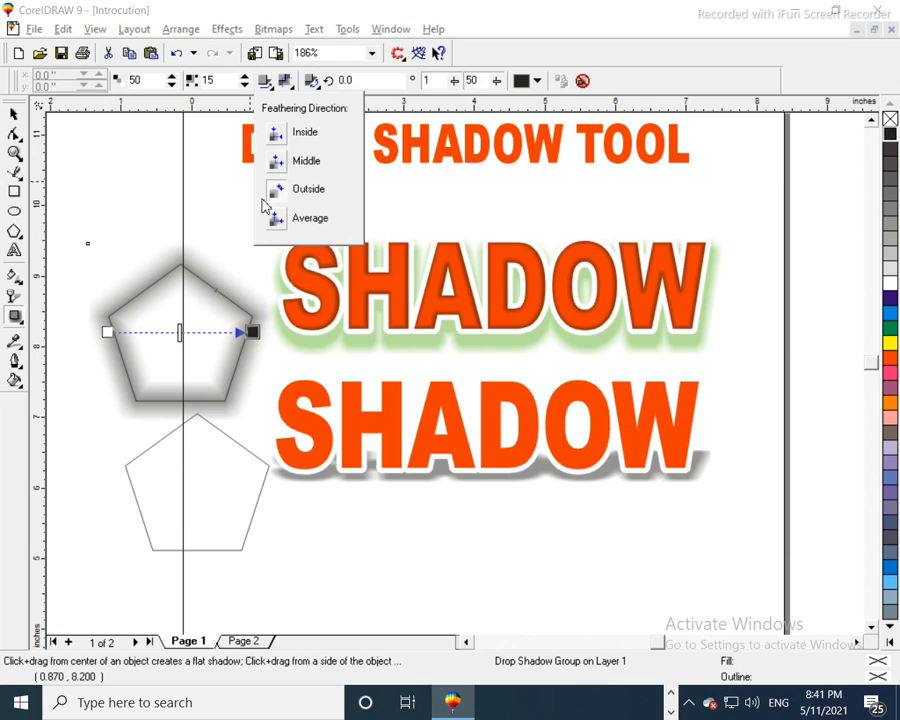
# Separate the drop shadow from the upper pentagon and move the shadow above the shape.
pyautogui.click(181, 29)
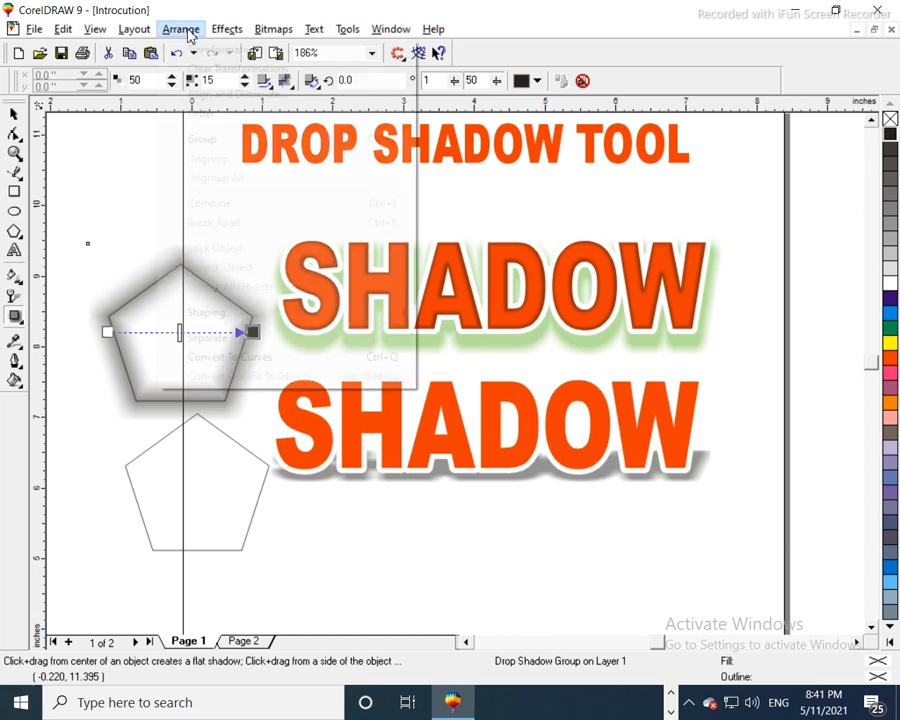
pyautogui.click(203, 342)
pyautogui.press('space')
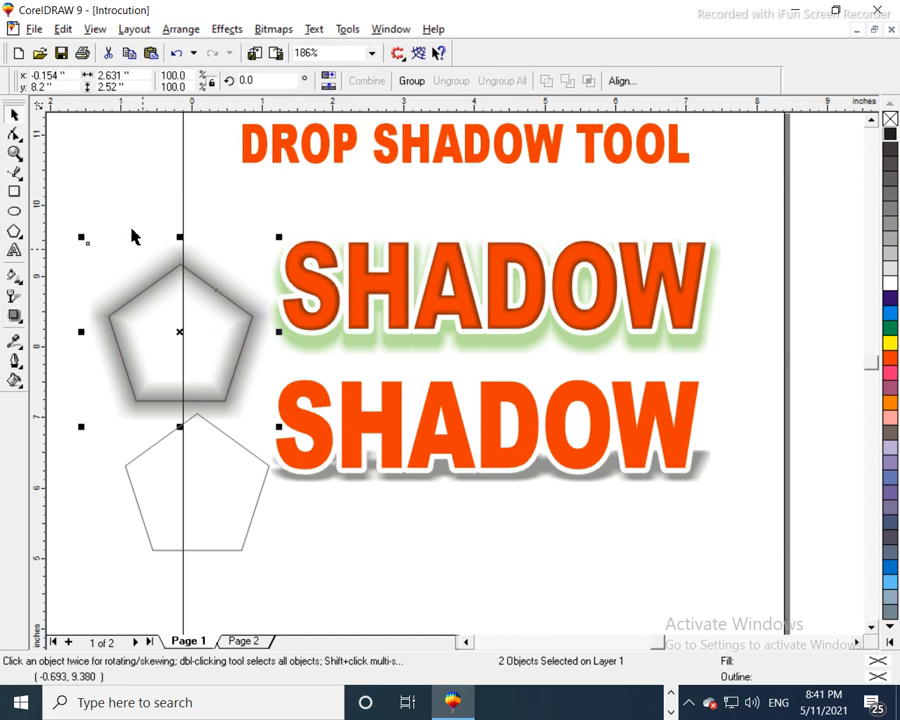
pyautogui.click(170, 418)
pyautogui.moveTo(163, 421); pyautogui.dragTo(143, 251)
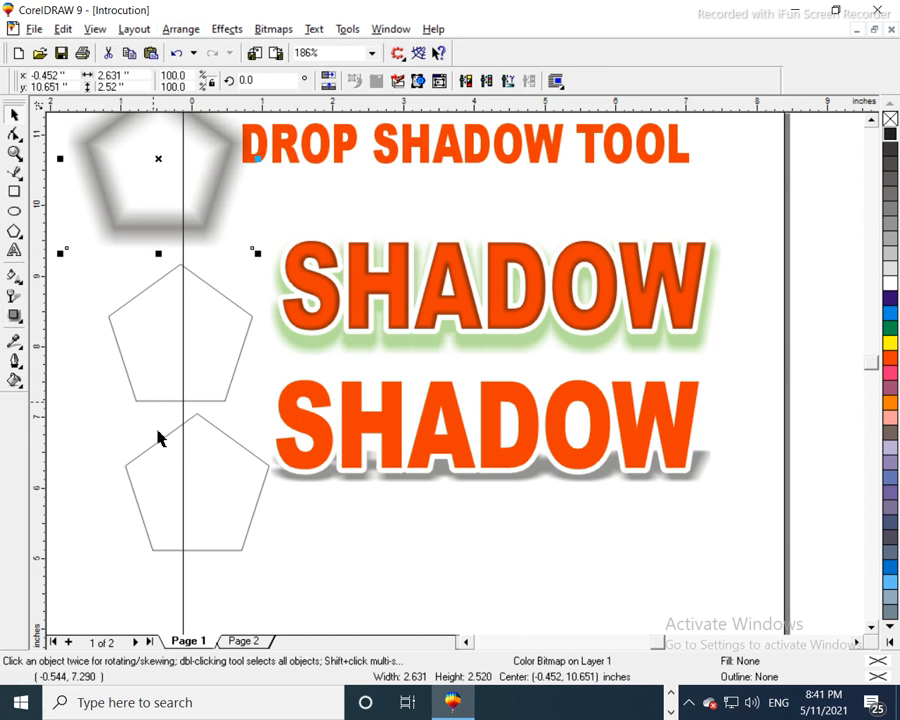
# Fill the upper pentagon red without an outline and PowerClip the separated shadow inside it as an inner shadow.
pyautogui.click(155, 402)
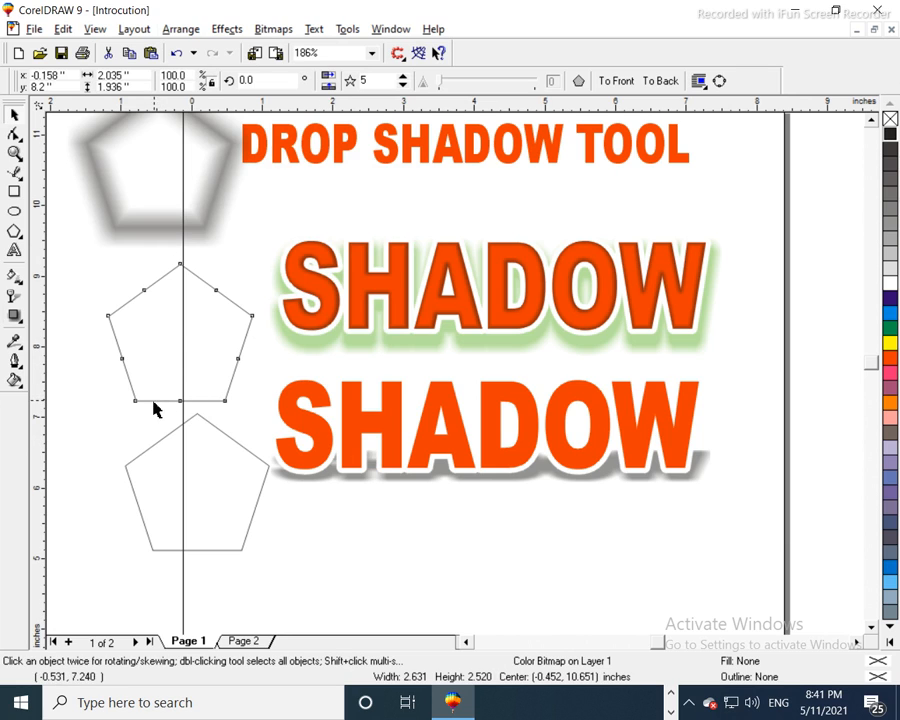
pyautogui.click(886, 358)
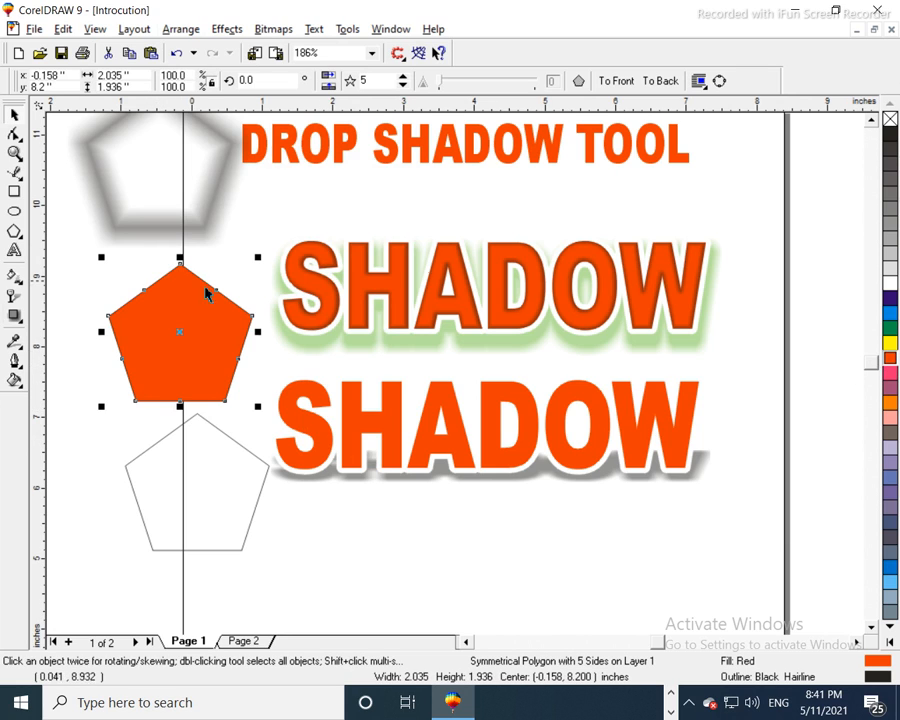
pyautogui.click(231, 173)
pyautogui.click(226, 29)
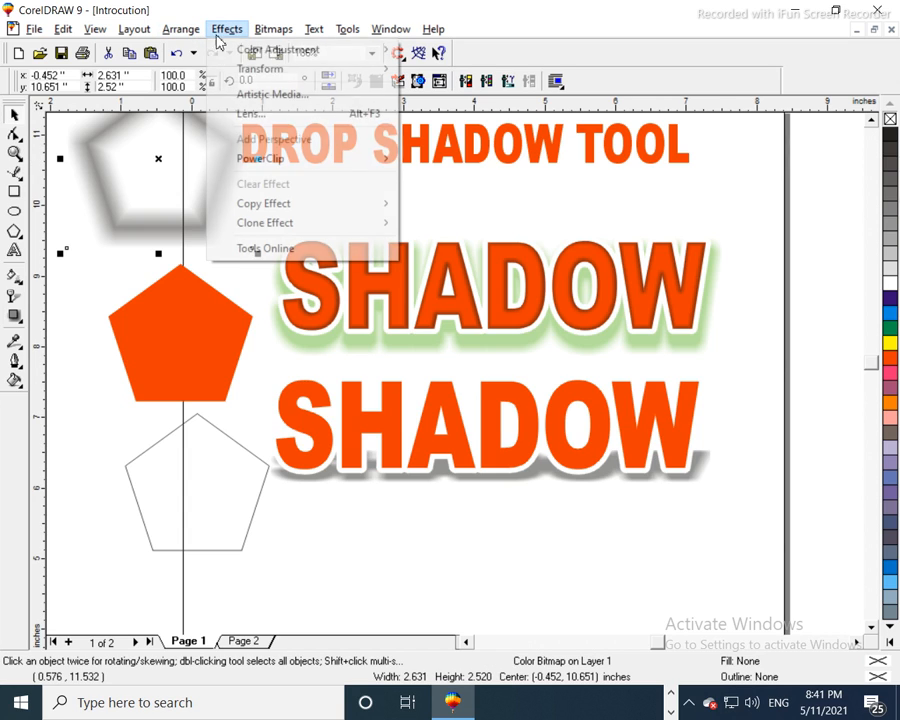
pyautogui.moveTo(274, 163)
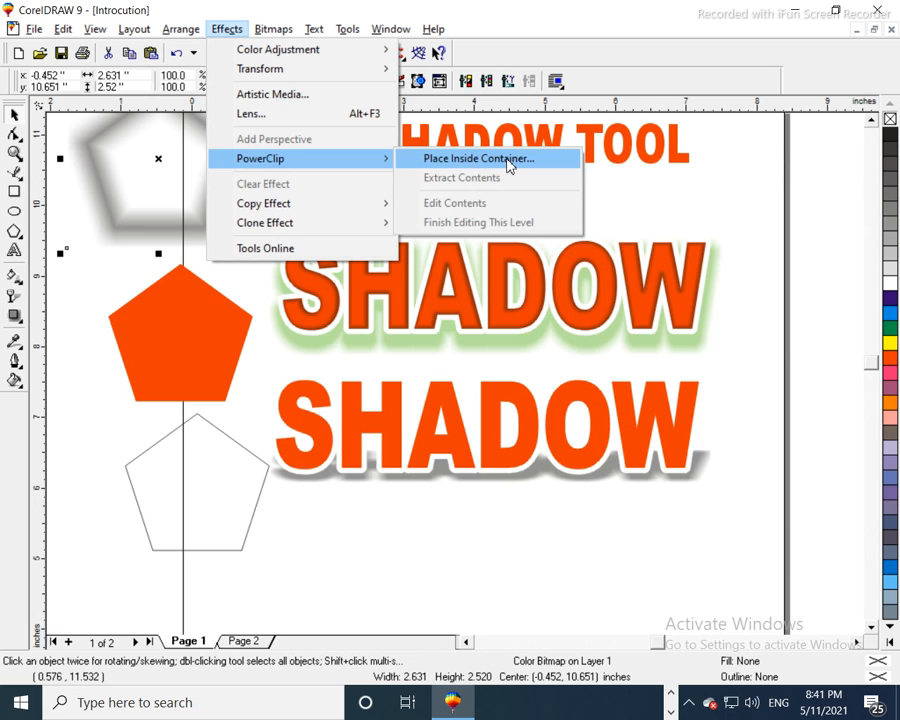
pyautogui.click(510, 165)
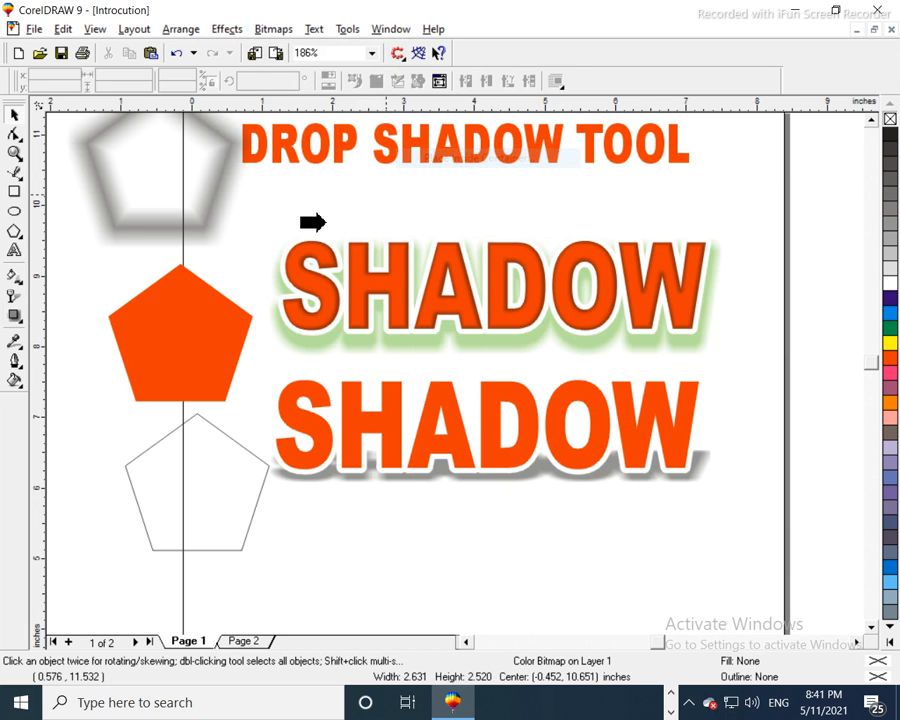
pyautogui.click(195, 330)
pyautogui.press('F2')
pyautogui.moveTo(88, 228); pyautogui.dragTo(304, 443)
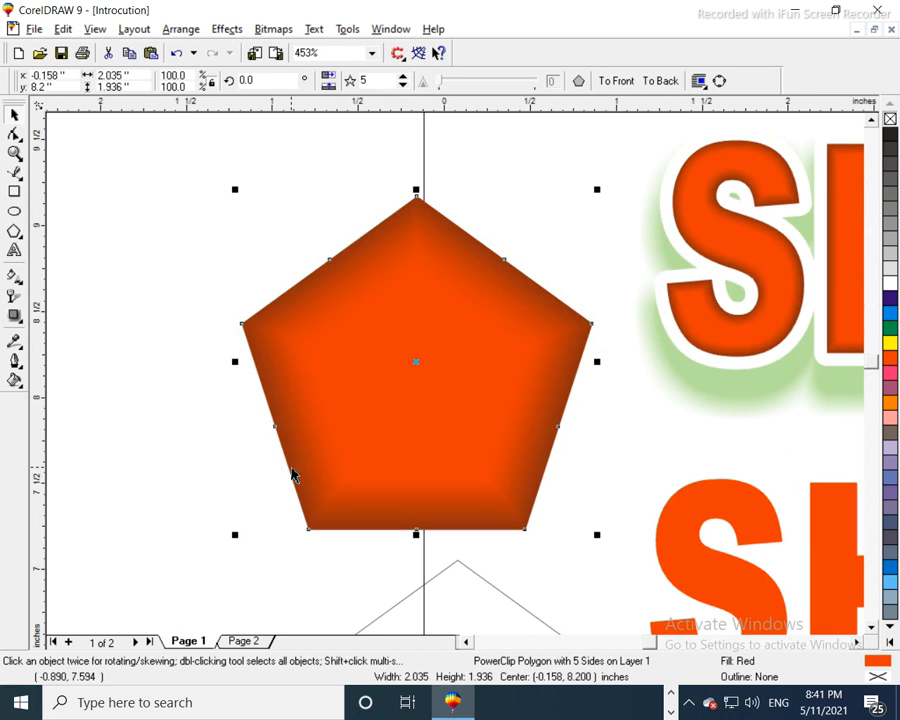
pyautogui.press('F3')
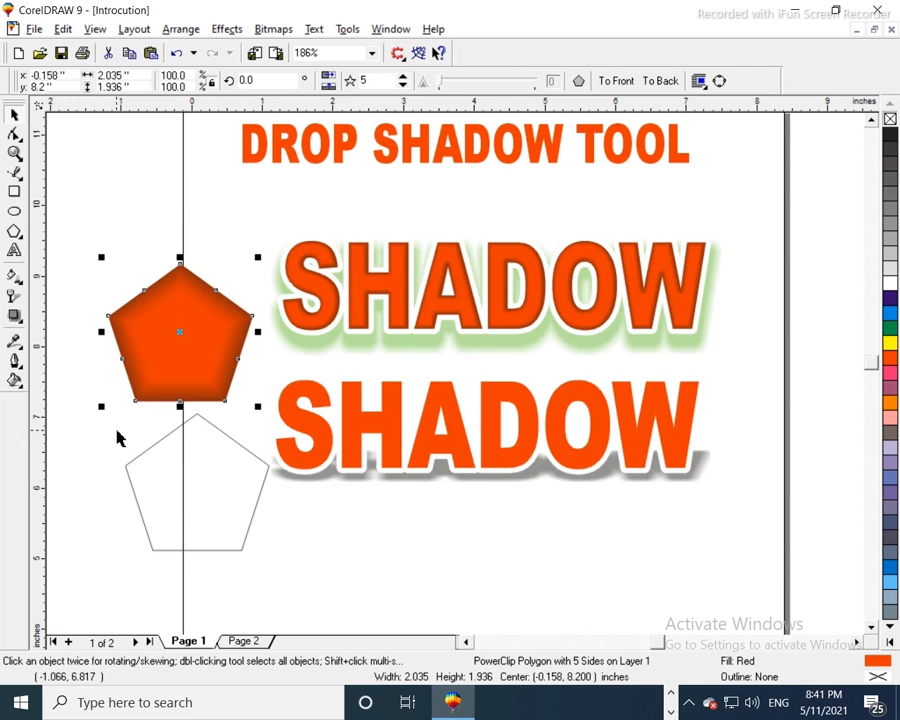
pyautogui.press('F2')
pyautogui.moveTo(88, 231); pyautogui.dragTo(273, 477)
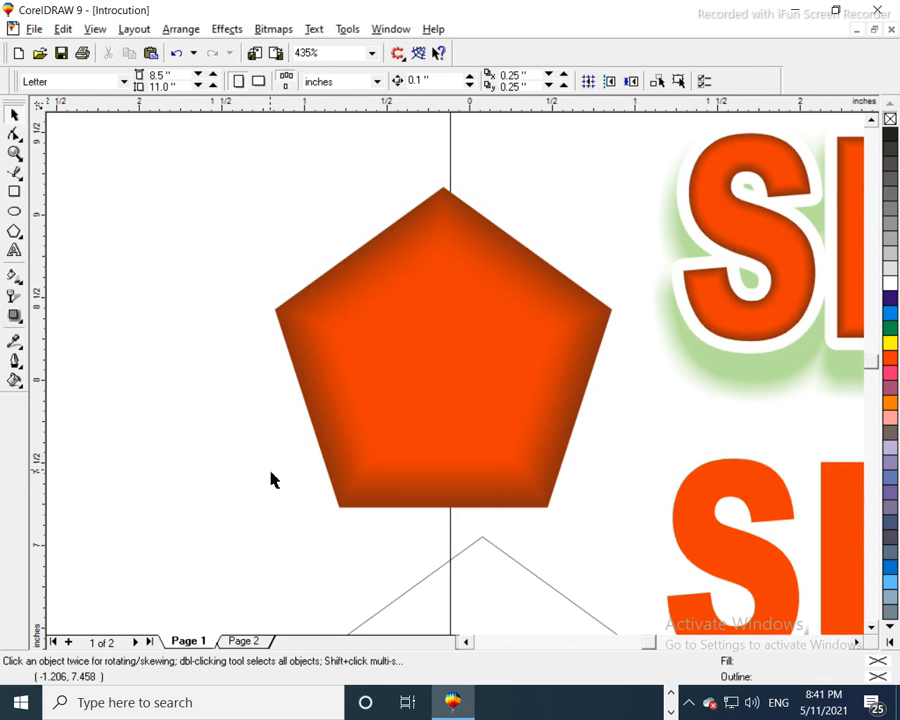
pyautogui.press('F3')
# Try yellow and orange fills on the inner-shadowed pentagon and finish with an Ice Blue fill.
pyautogui.click(196, 350)
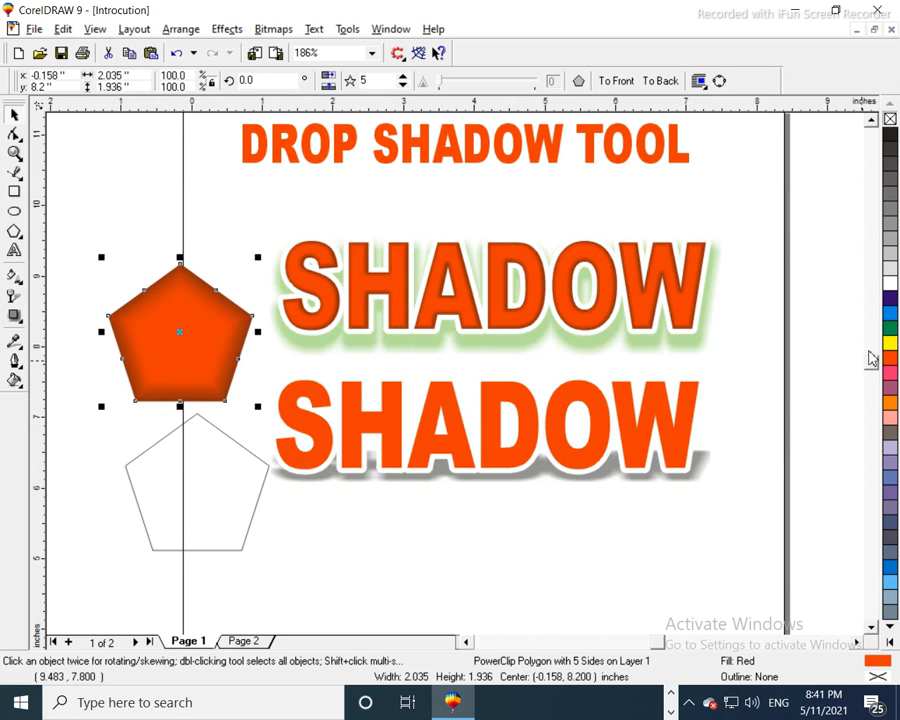
pyautogui.click(889, 343)
pyautogui.click(336, 568)
pyautogui.click(199, 346)
pyautogui.click(889, 403)
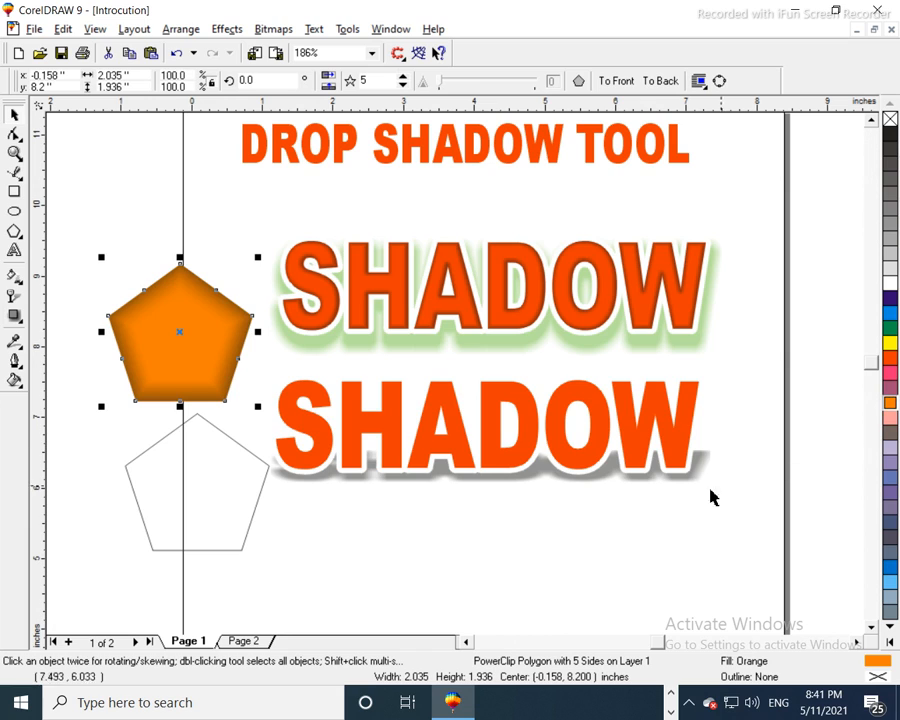
pyautogui.click(889, 345)
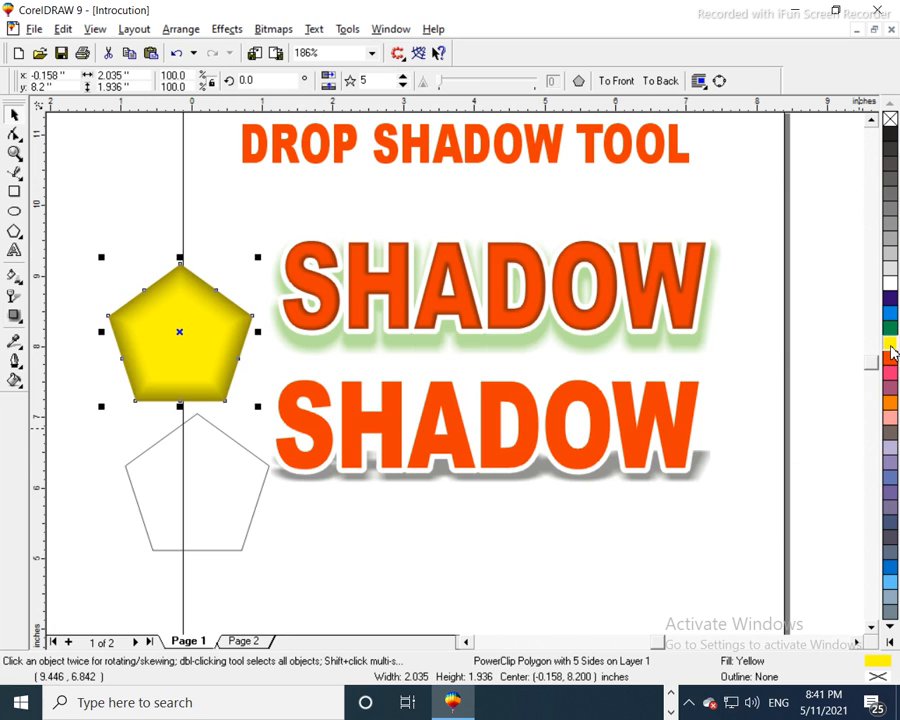
pyautogui.click(891, 587)
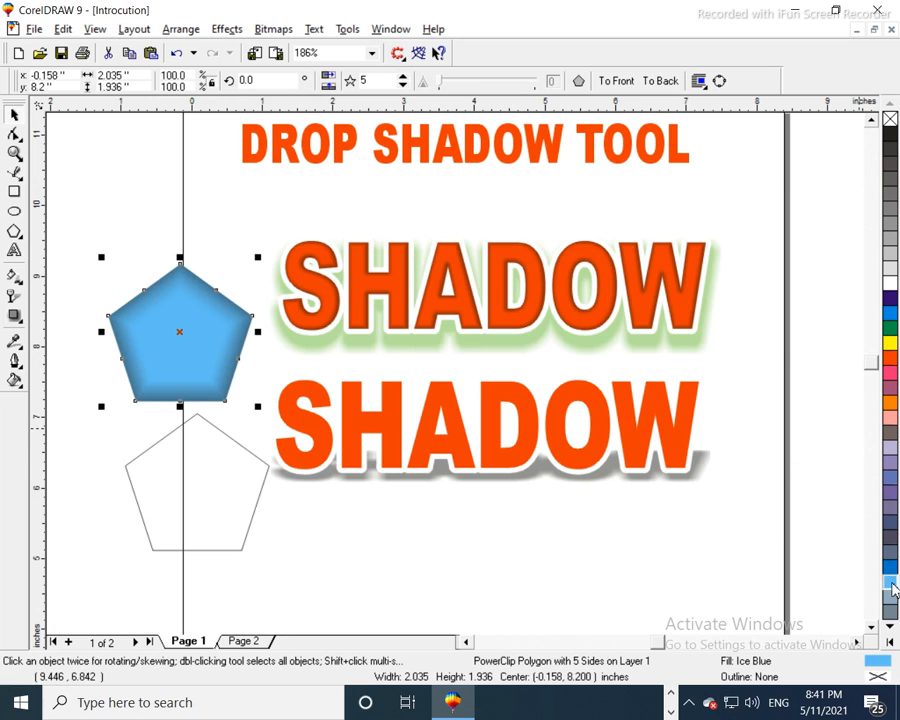
pyautogui.click(342, 537)
# Delete the unfilled lower pentagon and place the blue pentagon beside the two SHADOW texts.
pyautogui.moveTo(203, 352); pyautogui.dragTo(155, 326)
pyautogui.moveTo(155, 305); pyautogui.dragTo(556, 567)
pyautogui.click(261, 492)
pyautogui.press('Delete')
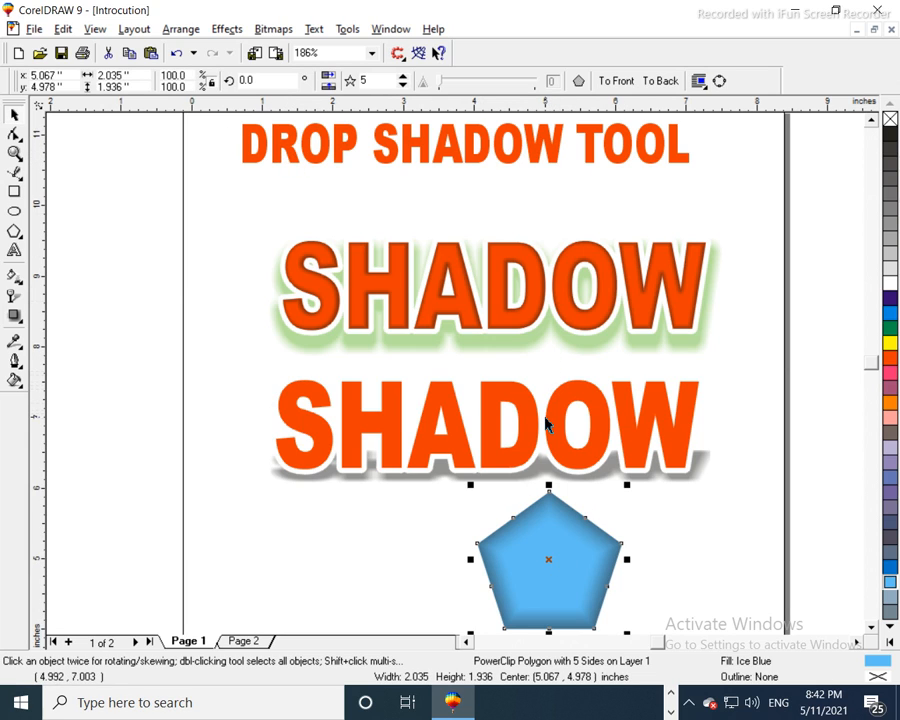
pyautogui.moveTo(516, 542); pyautogui.dragTo(112, 388)
# Add a drop shadow from the top to the base of the blue pentagon and separate it from the shape.
pyautogui.click(14, 316)
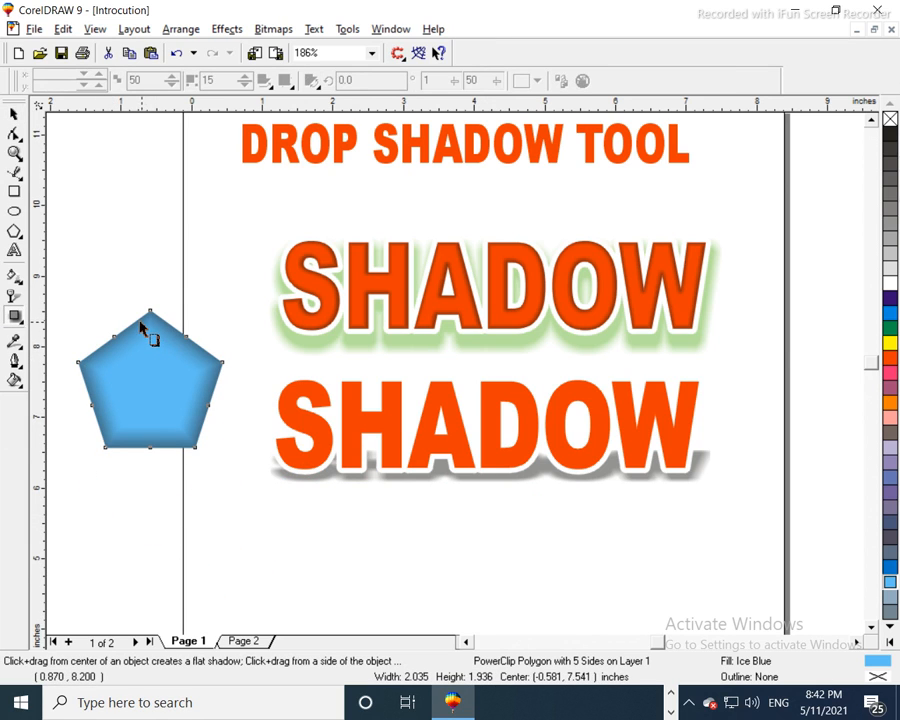
pyautogui.moveTo(133, 320); pyautogui.dragTo(164, 464)
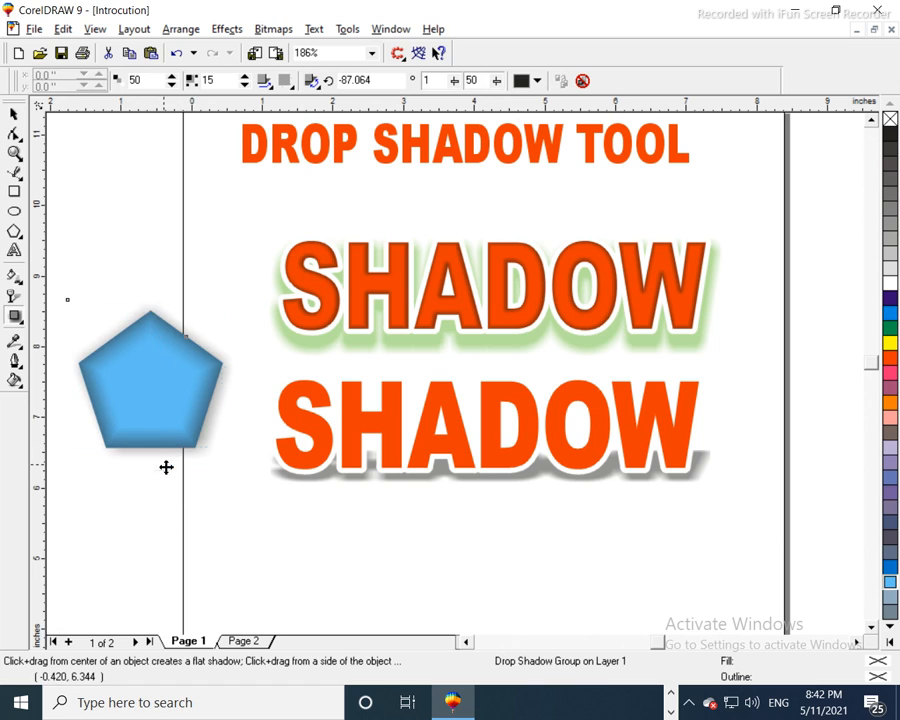
pyautogui.click(182, 28)
pyautogui.click(198, 336)
pyautogui.press('space')
# Offset the separated grey shadow below and to the right of the blue pentagon.
pyautogui.click(195, 507)
pyautogui.moveTo(192, 476); pyautogui.dragTo(194, 494)
pyautogui.moveTo(153, 405); pyautogui.dragTo(149, 417)
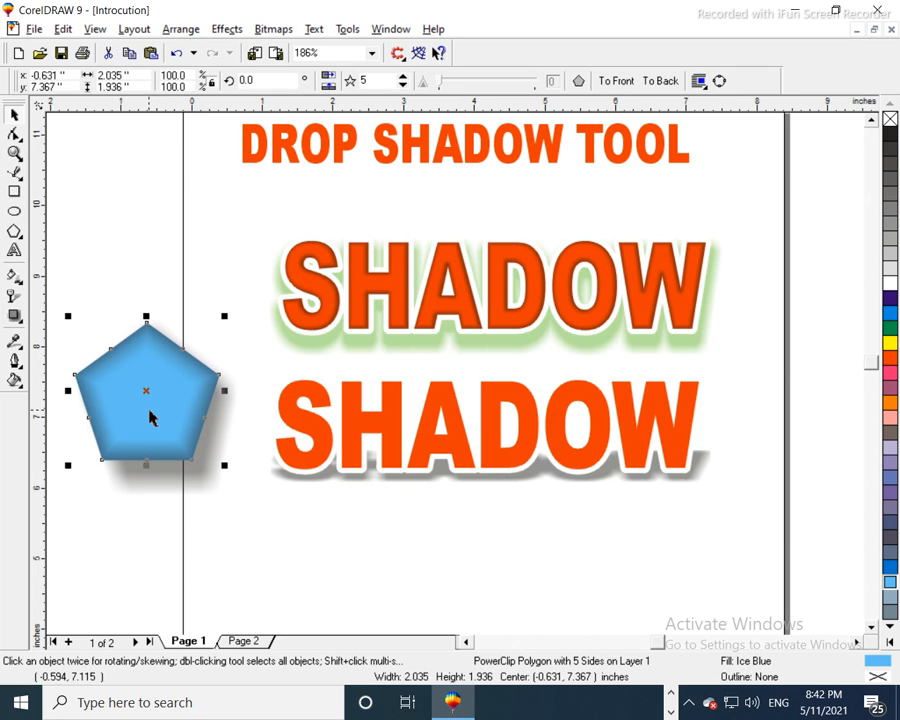
# Give the blue pentagon a white outline 0.06 inches wide.
pyautogui.press('F12')
pyautogui.moveTo(308, 259); pyautogui.dragTo(329, 273)
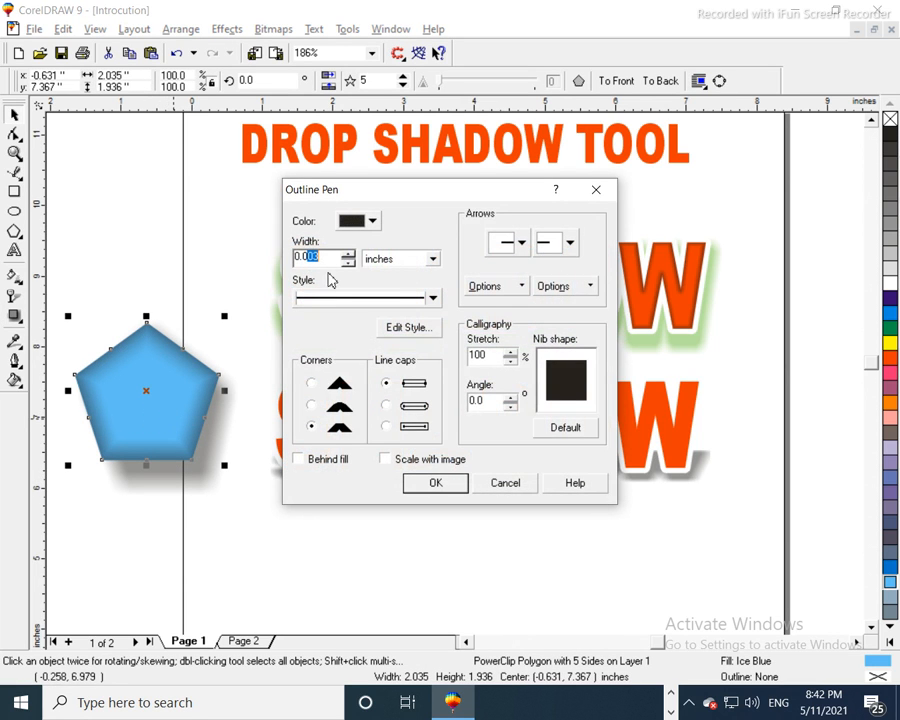
pyautogui.write('6')
pyautogui.press('Return')
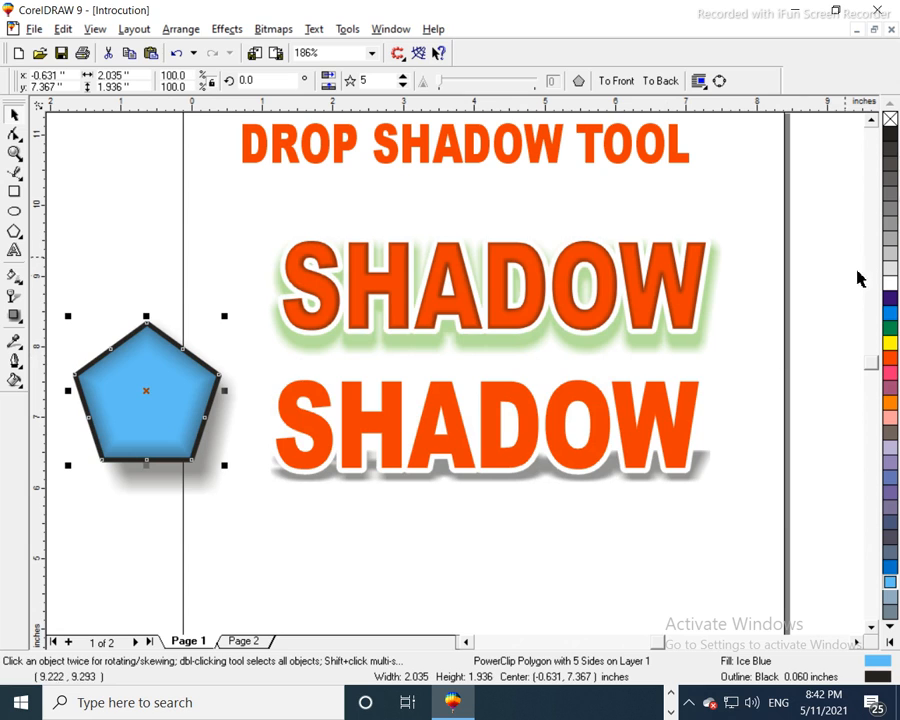
pyautogui.rightClick(889, 283)
pyautogui.click(283, 563)
# Reposition the blue pentagon and its grey shadow so the shadow falls to the shape's lower left.
pyautogui.moveTo(153, 401); pyautogui.dragTo(144, 376)
pyautogui.click(114, 499)
pyautogui.moveTo(148, 371); pyautogui.dragTo(147, 382)
pyautogui.moveTo(143, 466); pyautogui.dragTo(119, 459)
pyautogui.click(115, 508)
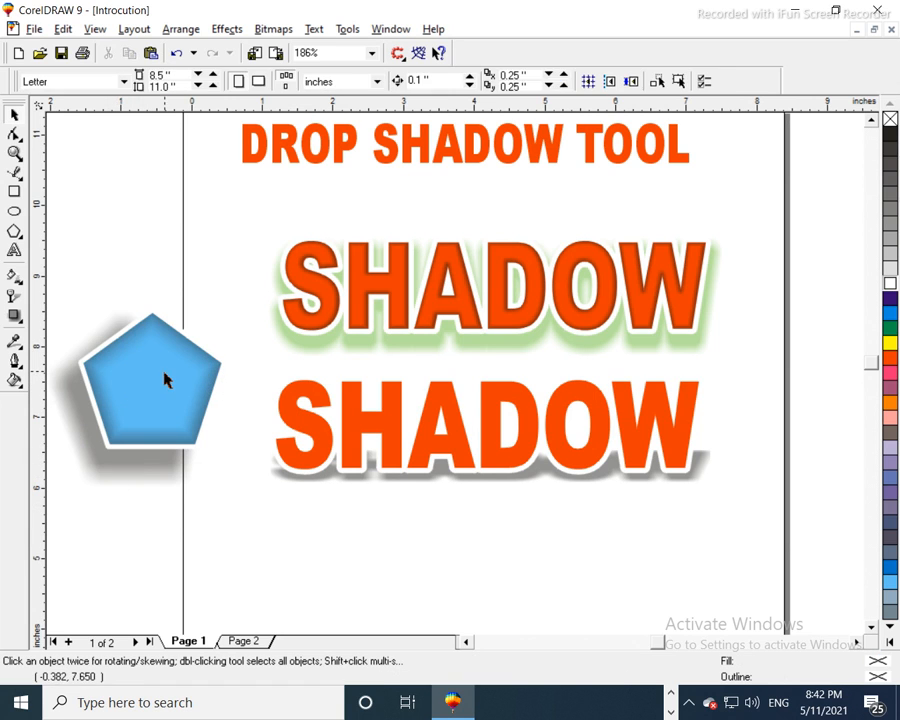
pyautogui.moveTo(166, 380); pyautogui.dragTo(150, 381)
pyautogui.press('F3')
pyautogui.hotkey('ctrl', 'z')
# Select the blue pentagon together with its grey shadow and move both up and right beside the upper SHADOW text.
pyautogui.press('F2')
pyautogui.moveTo(137, 161); pyautogui.dragTo(655, 459)
pyautogui.keyDown('shift'); pyautogui.click(202, 484); pyautogui.keyUp('shift')
pyautogui.moveTo(202, 484); pyautogui.dragTo(250, 400)
pyautogui.press('F3')
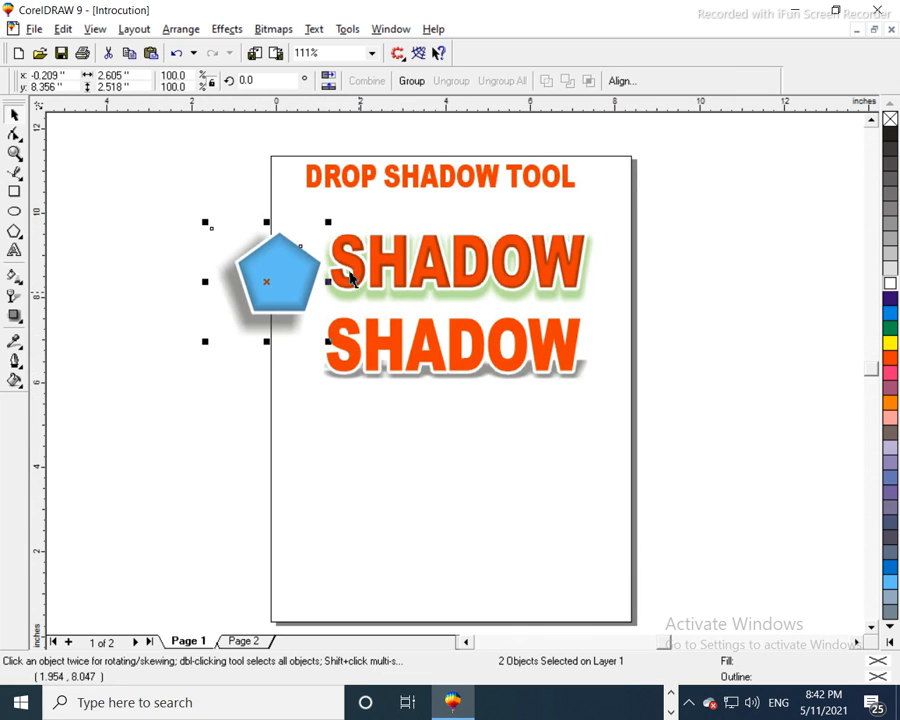
pyautogui.press('F2')
pyautogui.moveTo(191, 146); pyautogui.dragTo(694, 509)
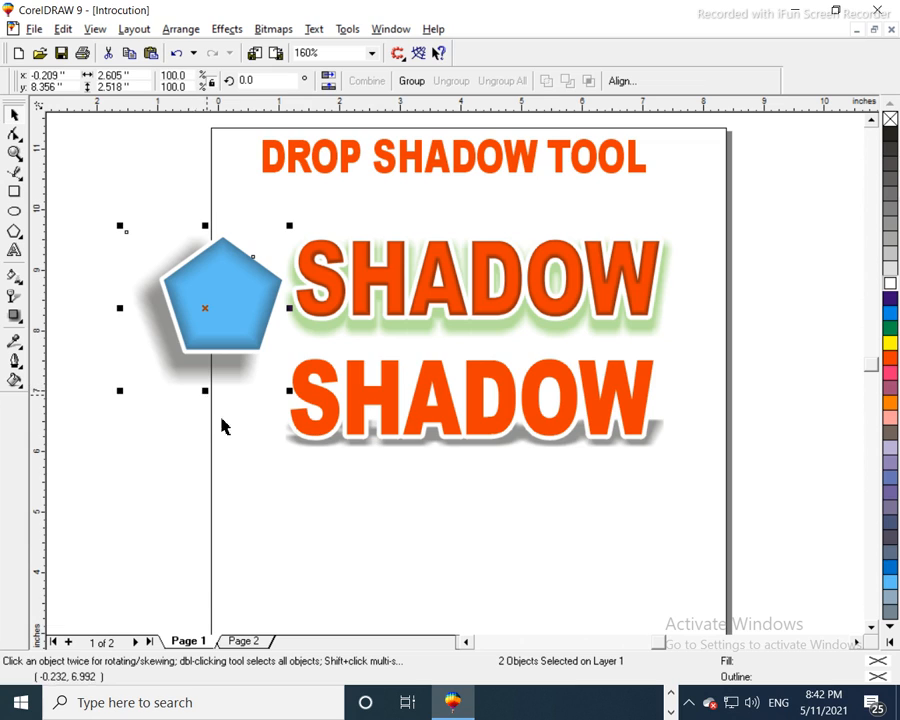